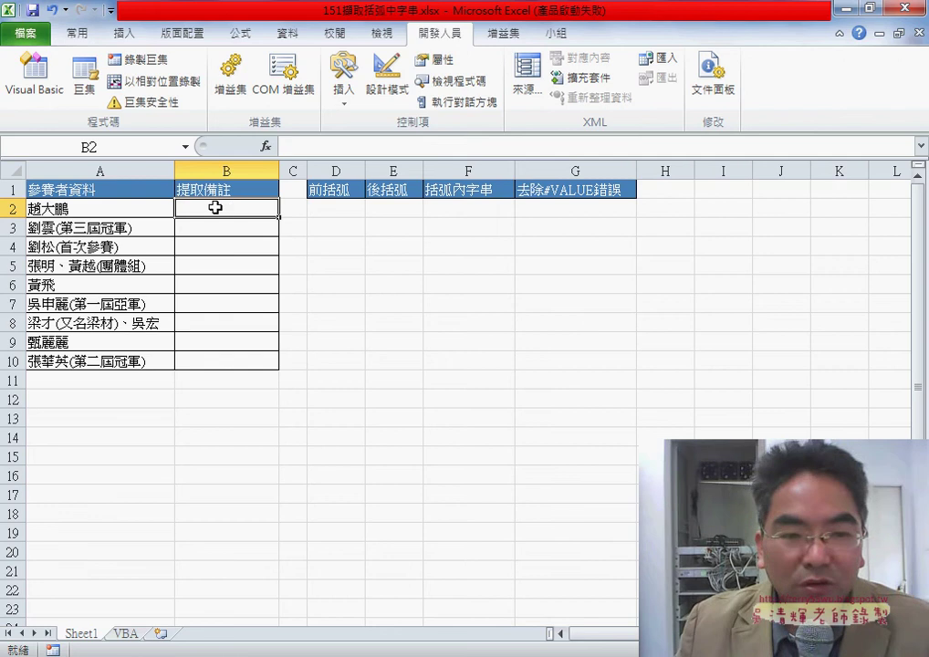
Step: Highlight the parenthesized note inside A3's text, then cancel the edit
{"action": "left_click", "coordinate": [93, 229]}
{"action": "double_click", "coordinate": [63, 228]}
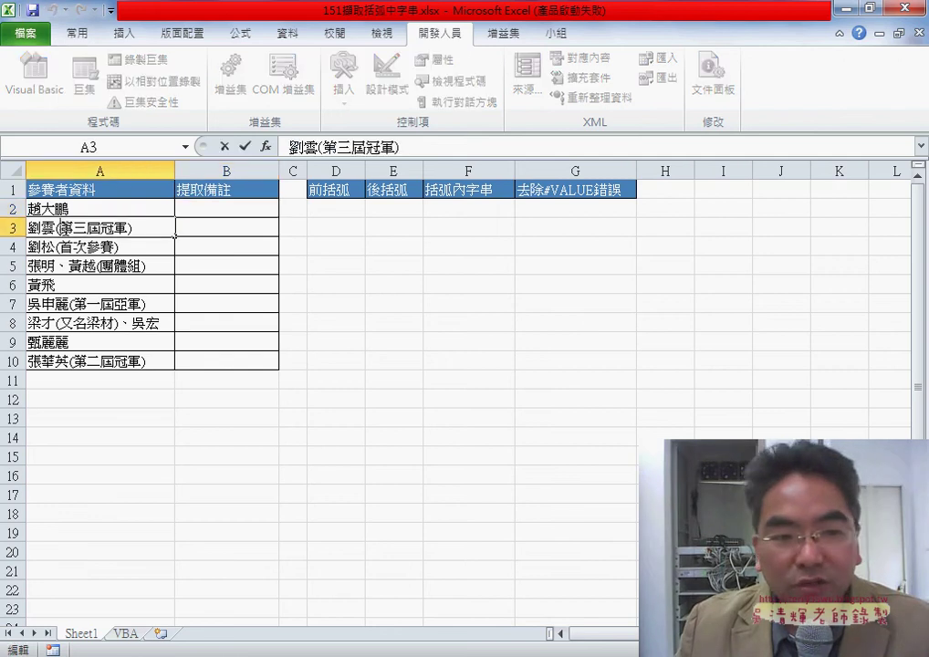
{"action": "left_click_drag", "start_coordinate": [60, 228], "coordinate": [130, 226]}
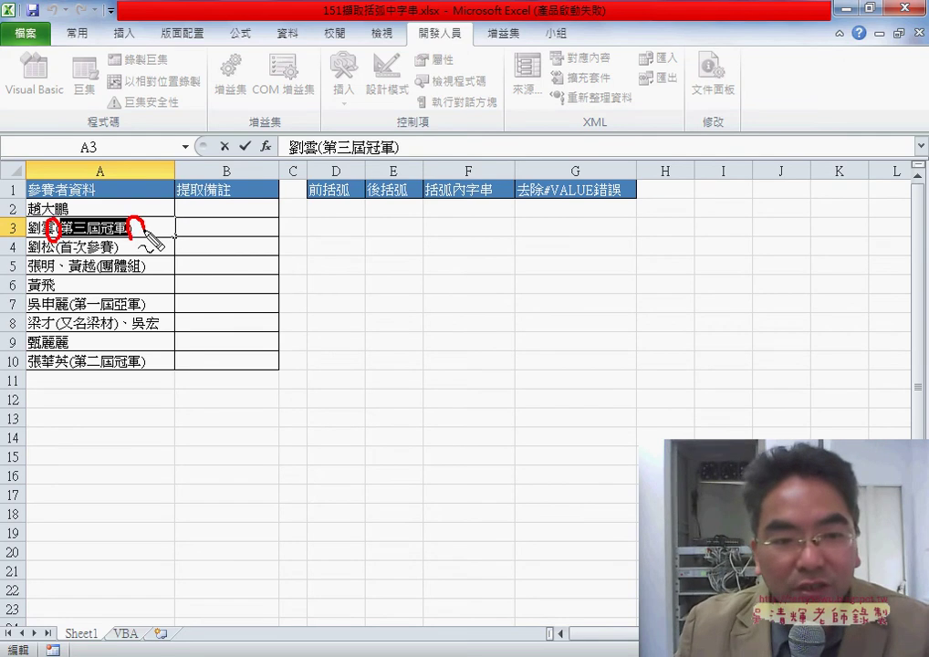
{"action": "left_click_drag", "start_coordinate": [144, 236], "coordinate": [130, 232]}
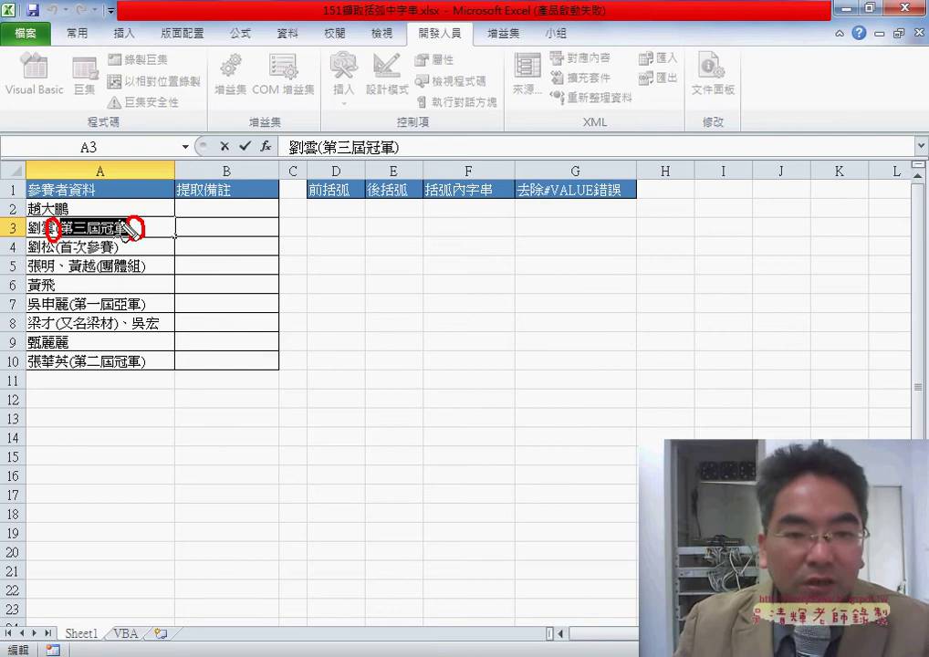
{"action": "key", "text": "Escape"}
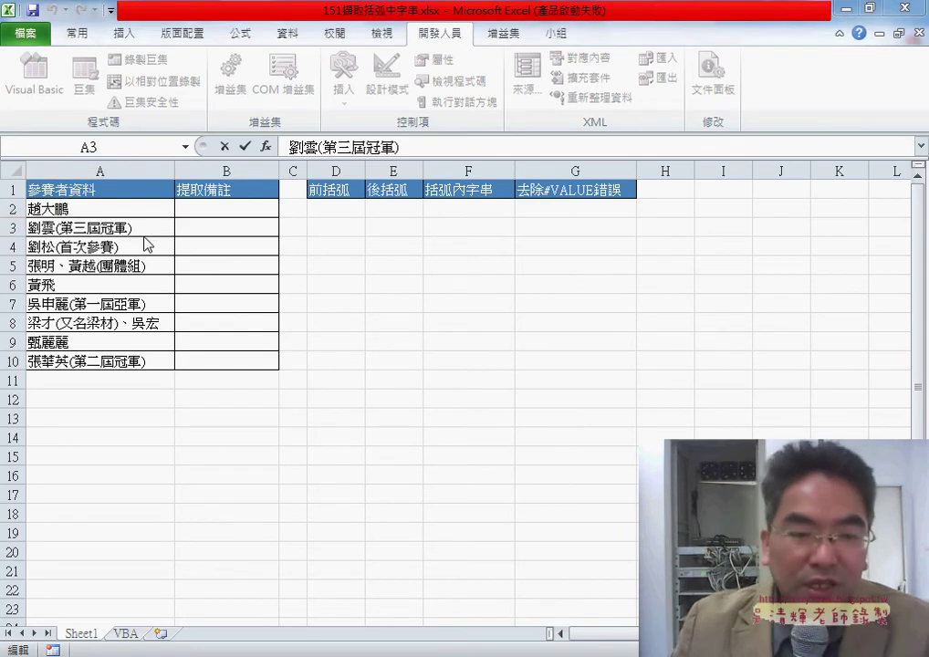
Step: Insert a FIND function into D3 from the 文字 (Text) category
{"action": "left_click", "coordinate": [352, 210]}
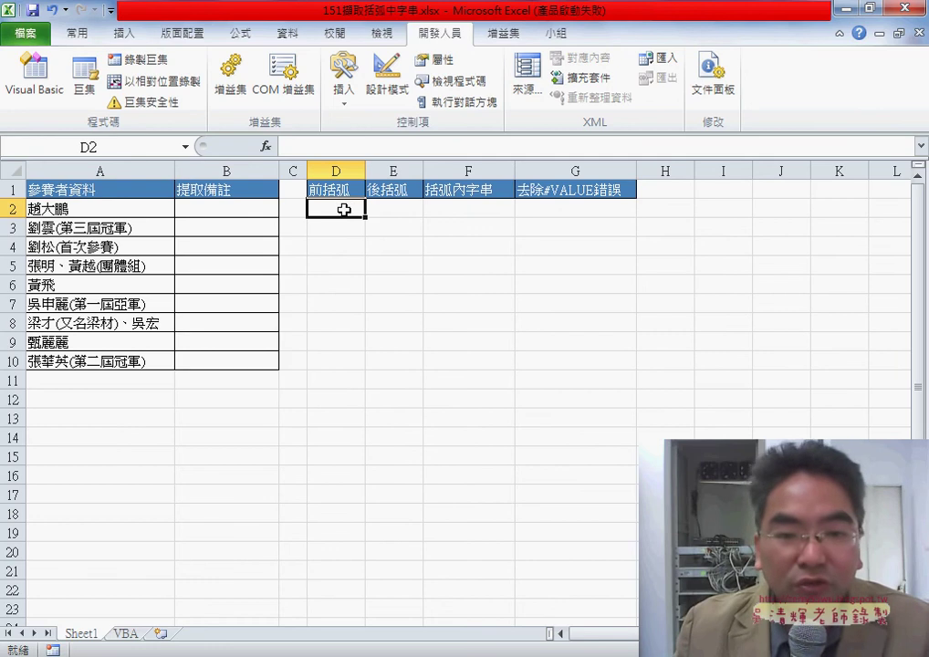
{"action": "left_click", "coordinate": [267, 147]}
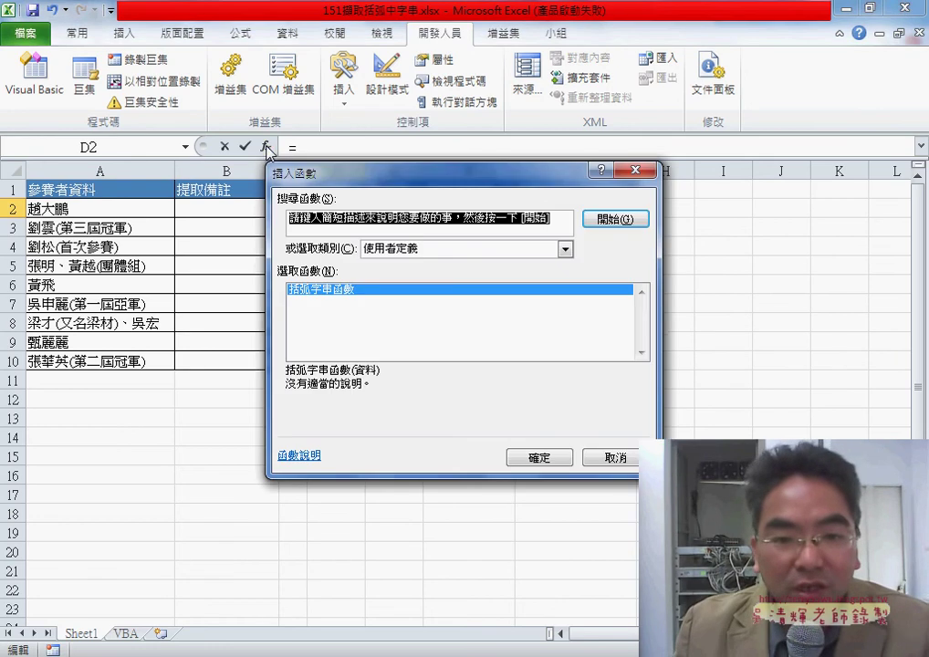
{"action": "left_click", "coordinate": [609, 455]}
{"action": "left_click", "coordinate": [338, 229]}
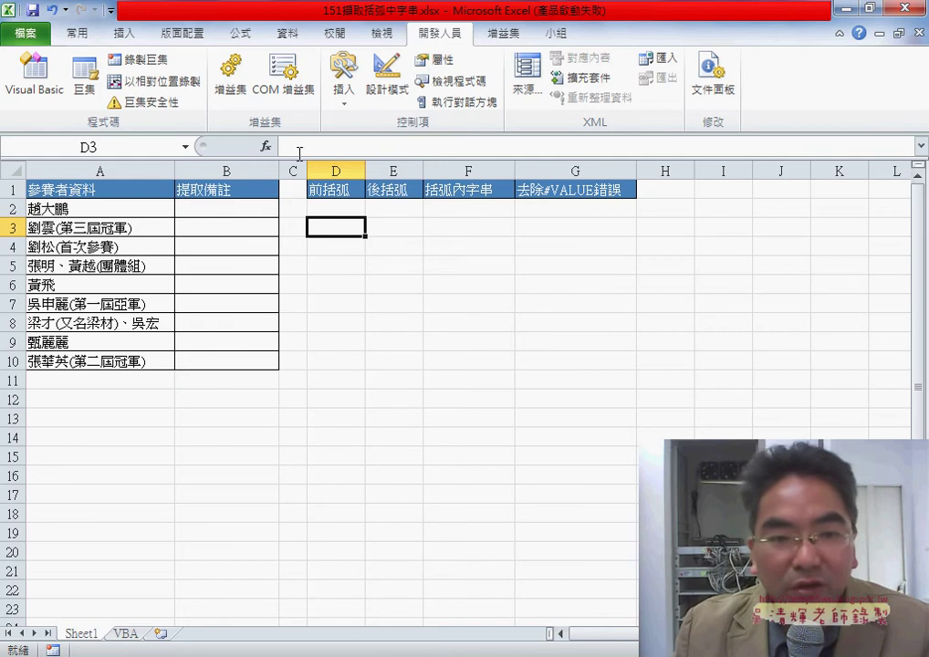
{"action": "left_click", "coordinate": [267, 147]}
{"action": "left_click", "coordinate": [519, 255]}
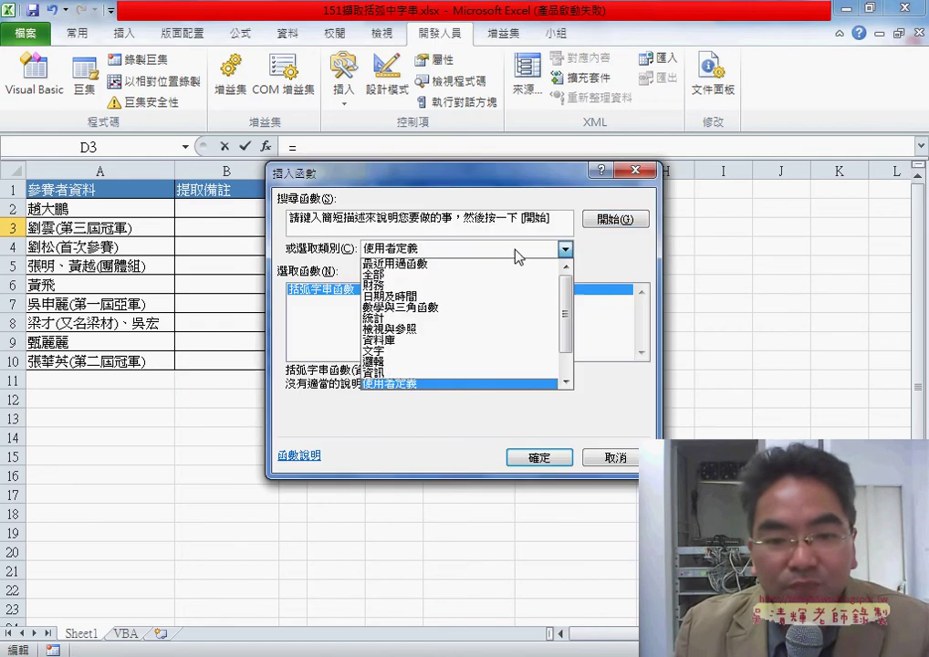
{"action": "left_click", "coordinate": [517, 352]}
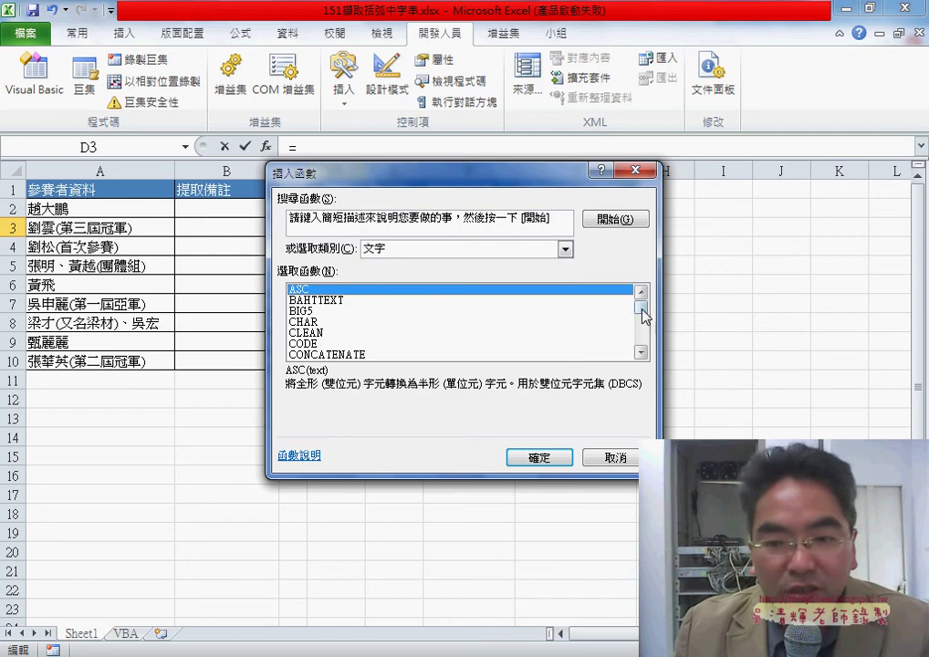
{"action": "scroll", "coordinate": [643, 311], "scroll_direction": "down", "scroll_amount": 2}
{"action": "left_click", "coordinate": [359, 323]}
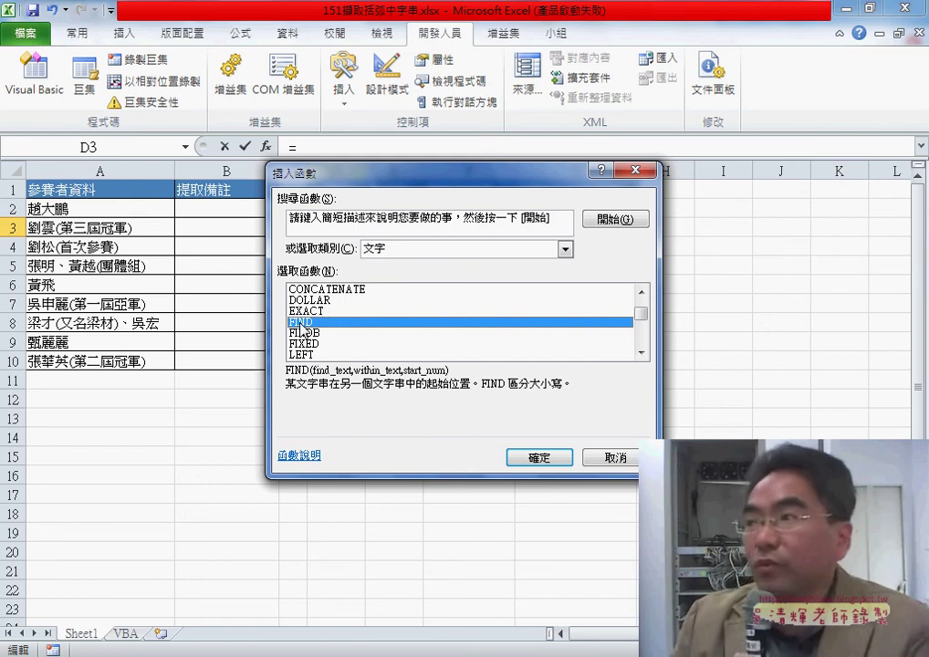
{"action": "left_click", "coordinate": [543, 461]}
{"action": "left_click_drag", "start_coordinate": [417, 207], "coordinate": [518, 234]}
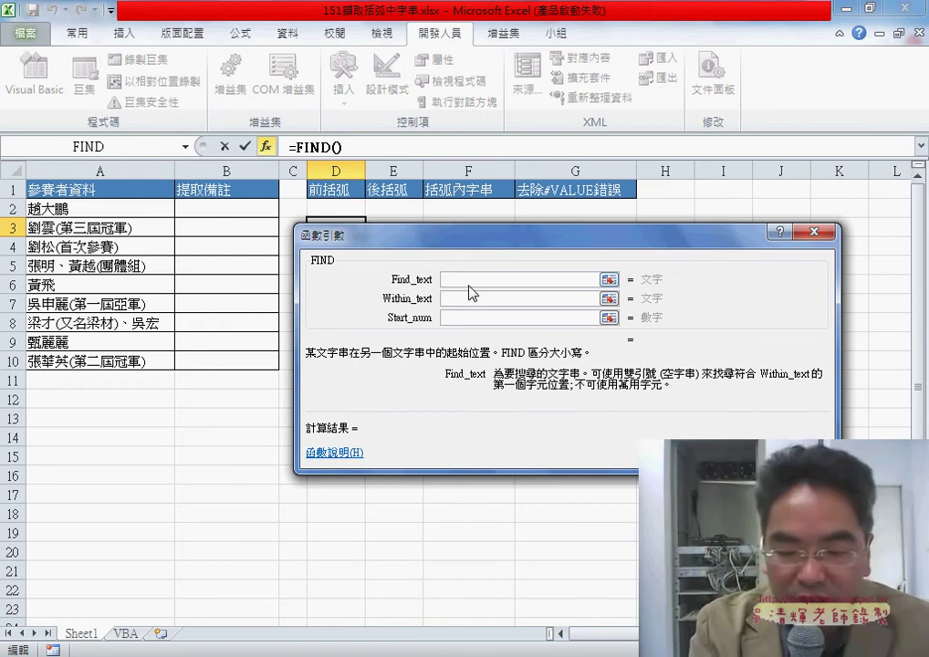
Step: Set FIND's Find_text to "(" and Within_text to A3, so D3 returns 3
{"action": "type", "text": "("}
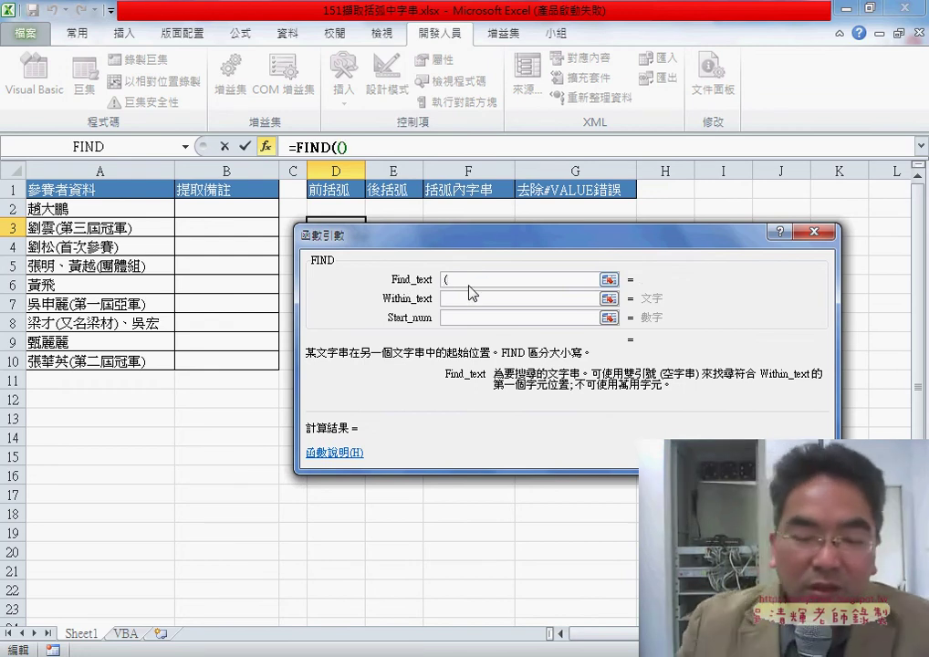
{"action": "left_click", "coordinate": [485, 300]}
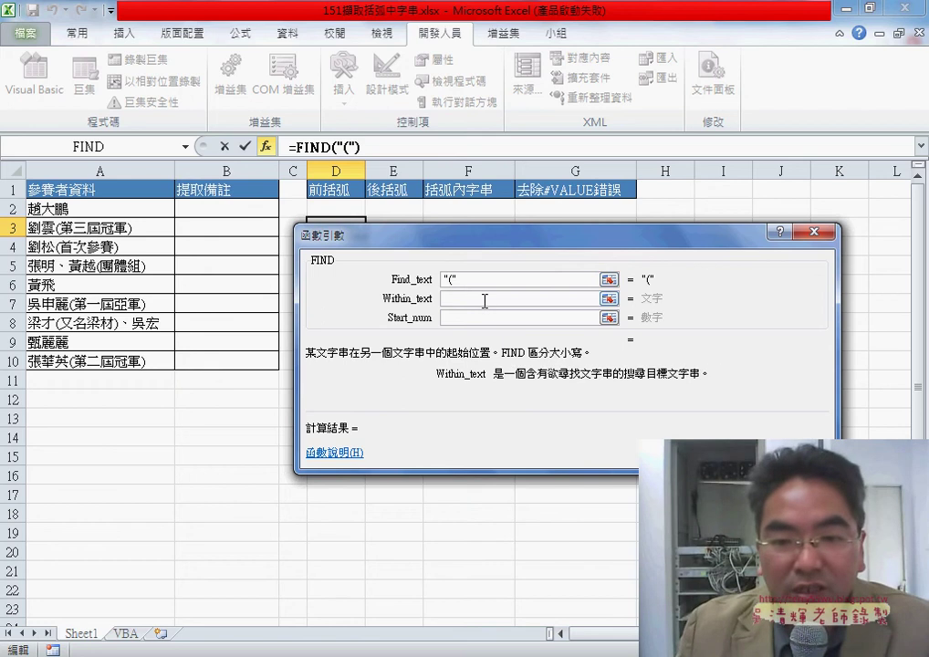
{"action": "left_click", "coordinate": [128, 229]}
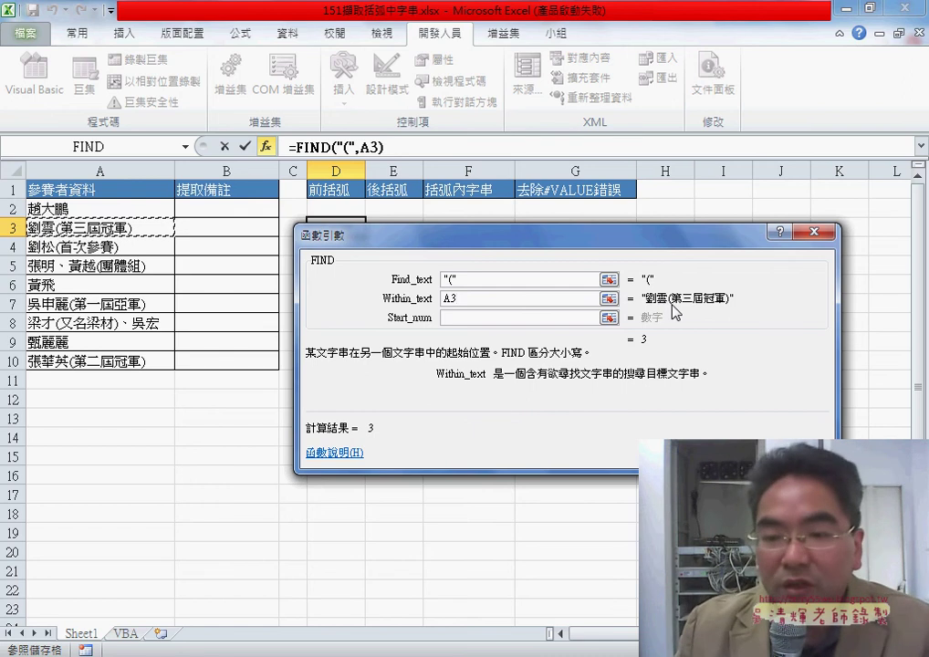
{"action": "key", "text": "Return"}
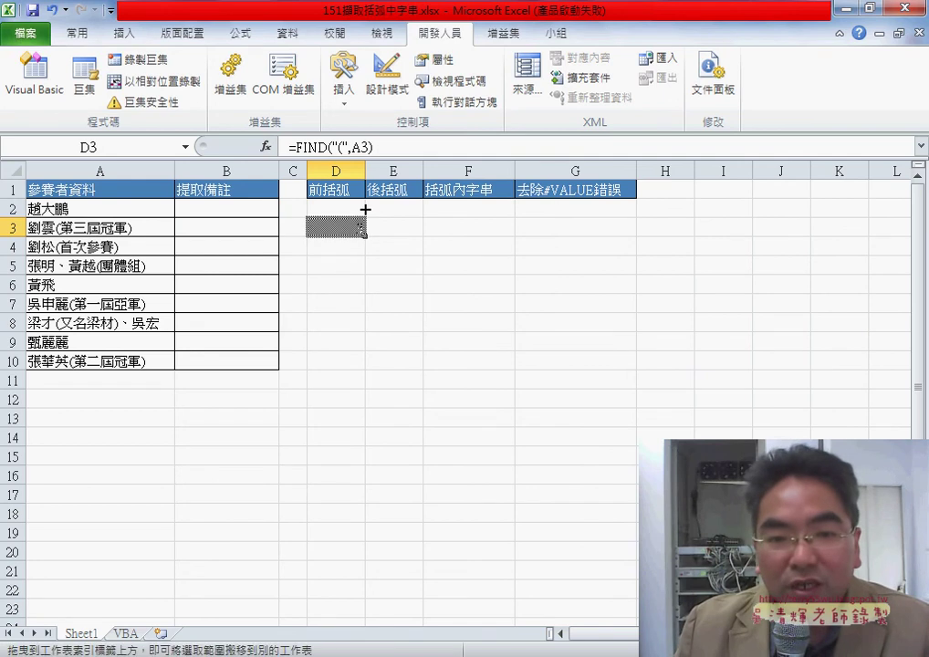
Step: Fill D3's FIND formula up to D2 and down to D10, widening column D
{"action": "mouse_move", "coordinate": [366, 236]}
{"action": "left_mouse_down"}
{"action": "mouse_move", "coordinate": [363, 199]}
{"action": "mouse_move", "coordinate": [384, 166]}
{"action": "left_mouse_up"}
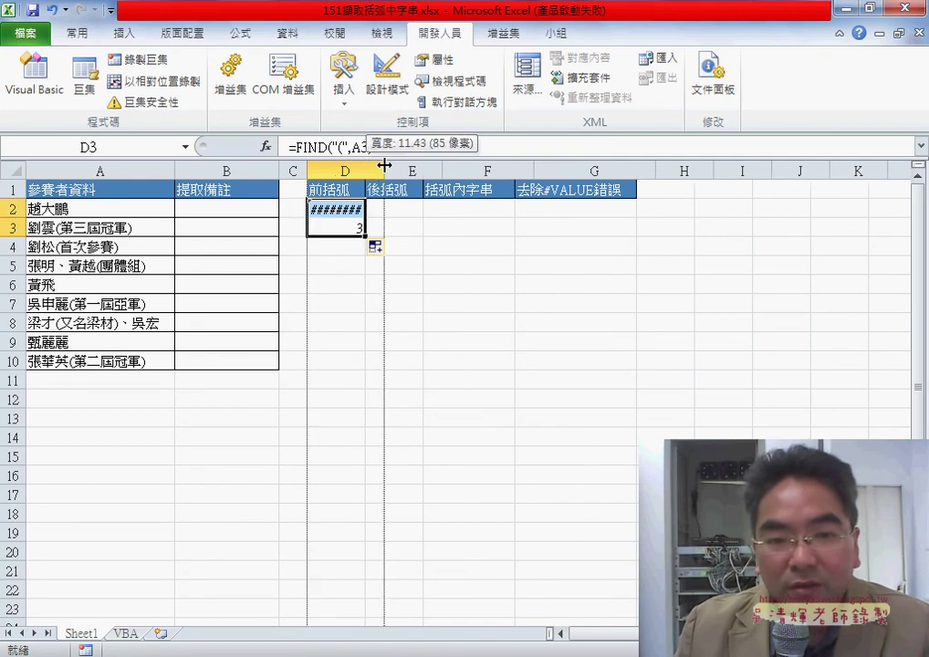
{"action": "left_click", "coordinate": [382, 208]}
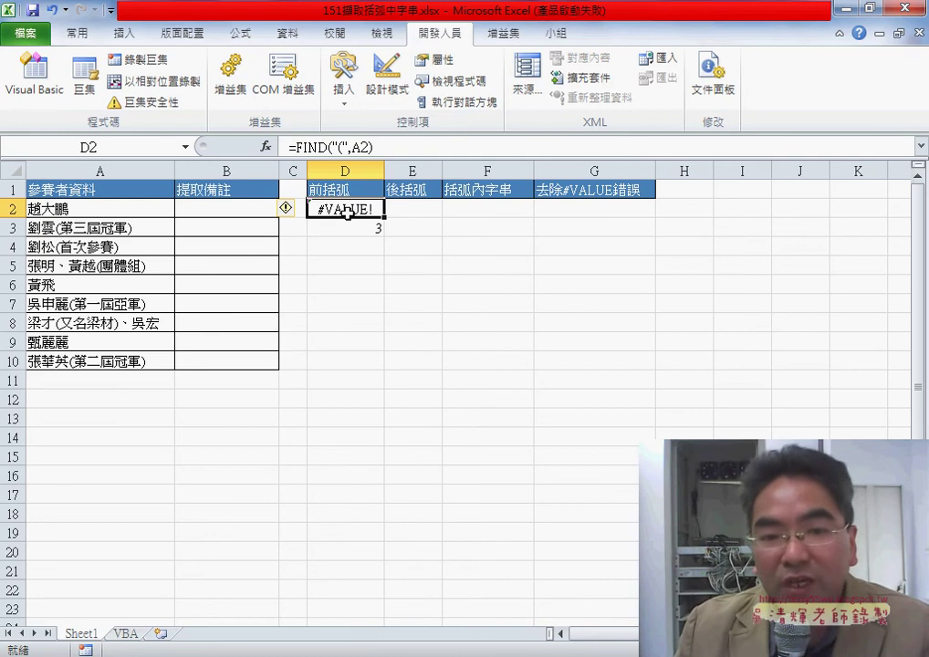
{"action": "left_click", "coordinate": [371, 229]}
{"action": "left_click_drag", "start_coordinate": [385, 236], "coordinate": [384, 369]}
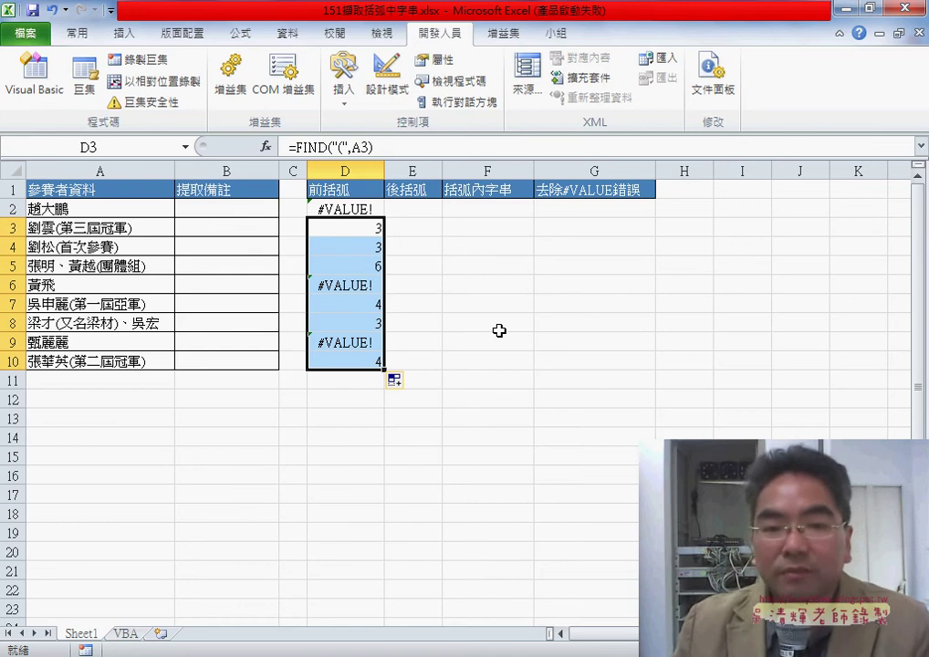
Step: Copy D3's =FIND("(",A3) formula text from the formula bar
{"action": "left_click", "coordinate": [353, 227]}
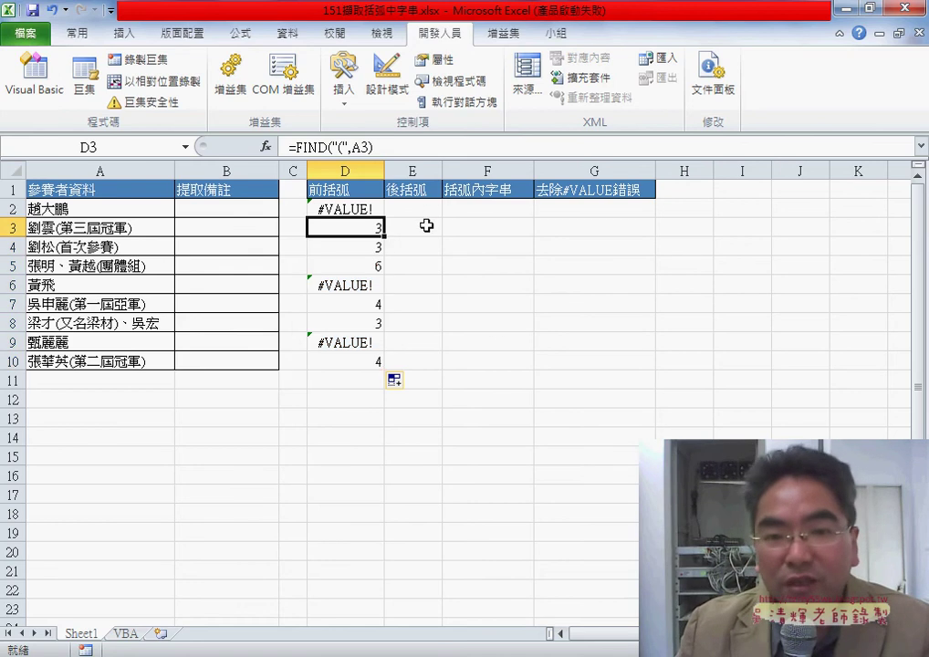
{"action": "left_click_drag", "start_coordinate": [396, 147], "coordinate": [289, 147]}
{"action": "right_click", "coordinate": [315, 146]}
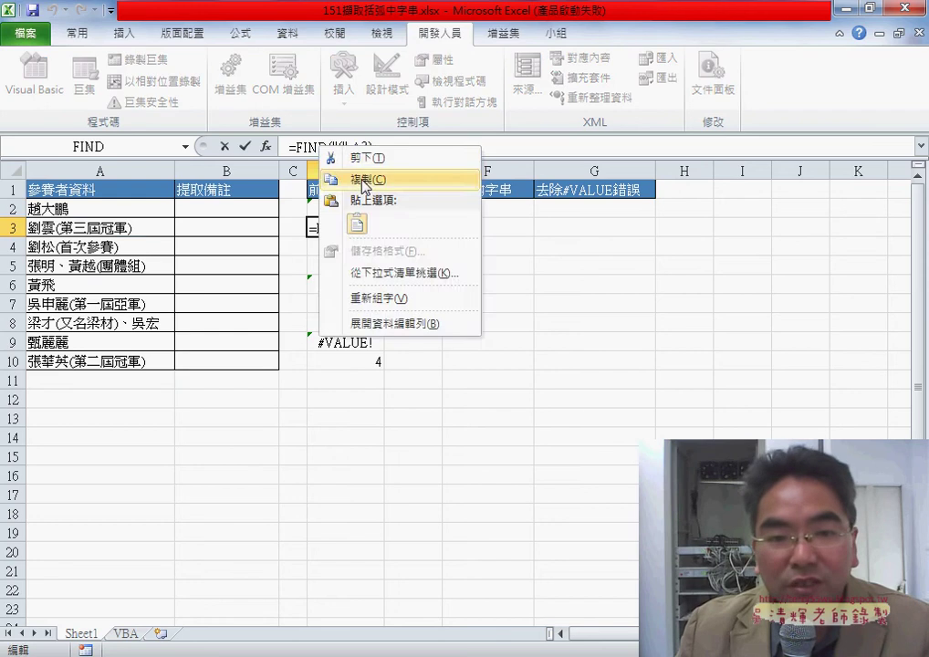
{"action": "left_click", "coordinate": [345, 178]}
{"action": "left_click", "coordinate": [226, 150]}
{"action": "left_click", "coordinate": [425, 228]}
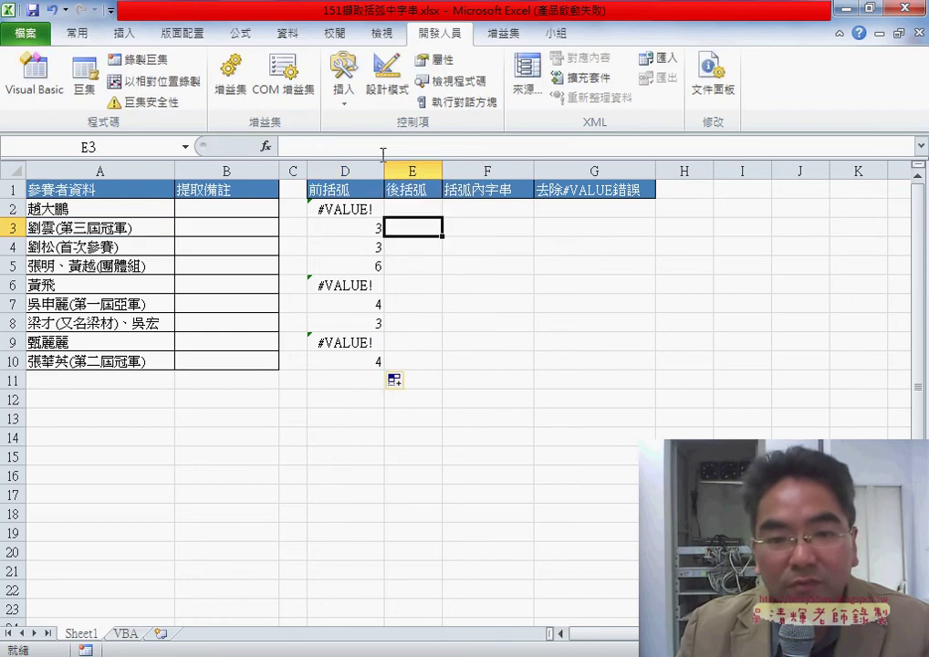
Step: Paste the FIND formula into E3 and change its search text from "(" to ")"
{"action": "right_click", "coordinate": [349, 149]}
{"action": "left_click", "coordinate": [390, 228]}
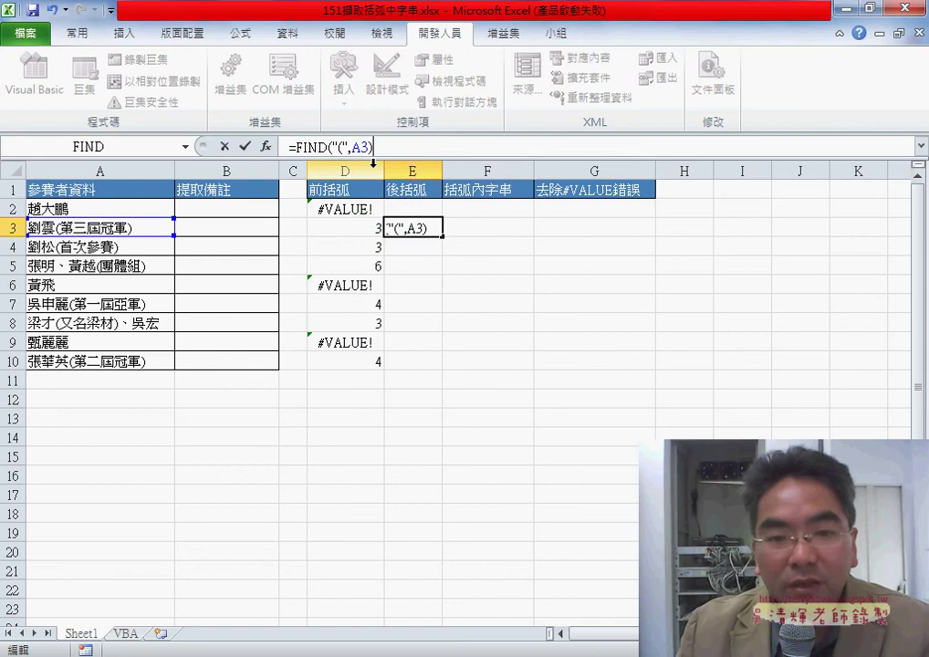
{"action": "left_click", "coordinate": [342, 146]}
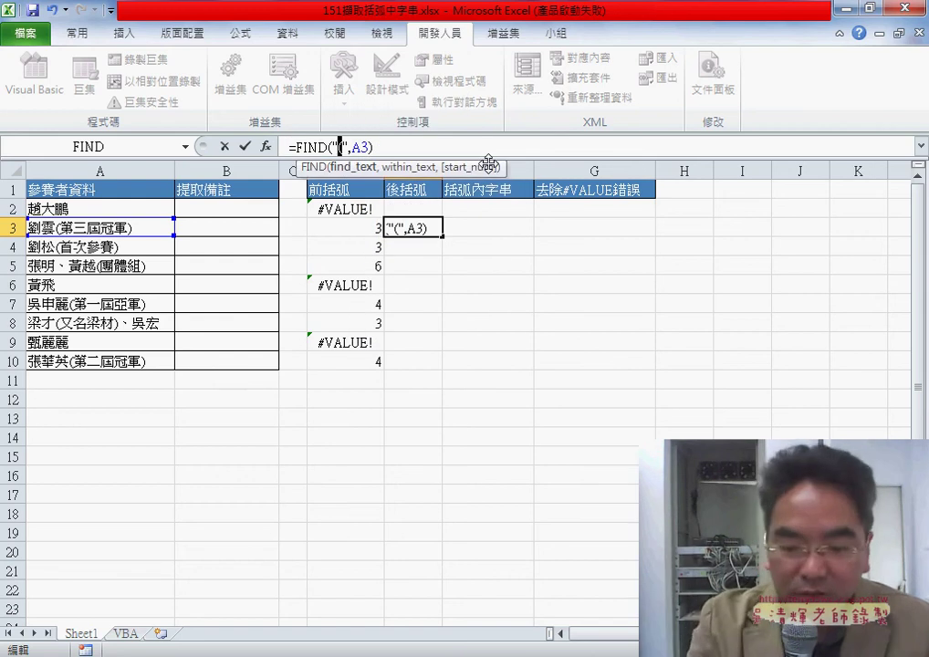
{"action": "key", "text": "BackSpace"}
{"action": "type", "text": ")"}
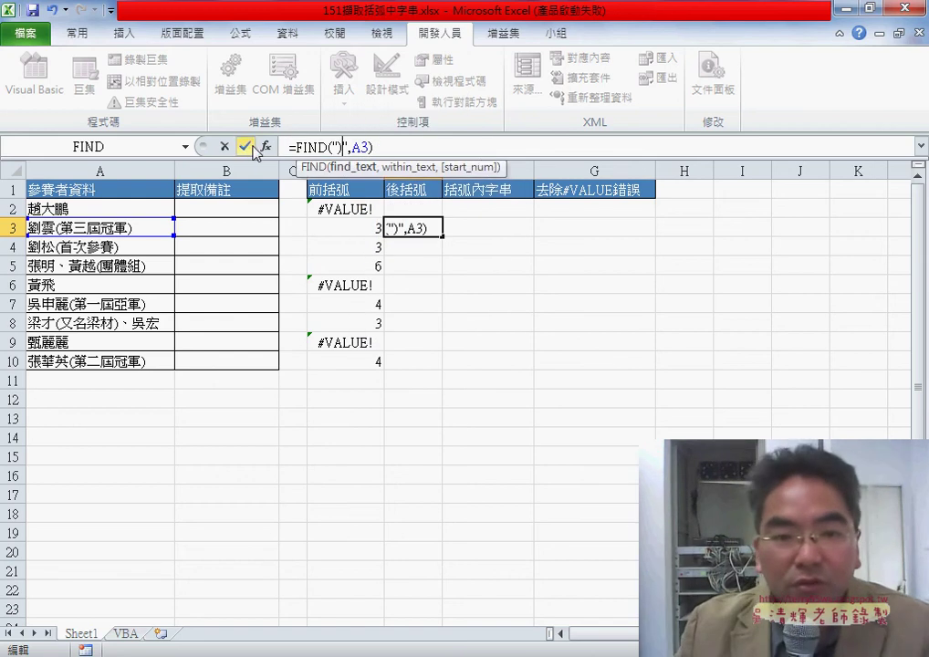
{"action": "left_click", "coordinate": [246, 146]}
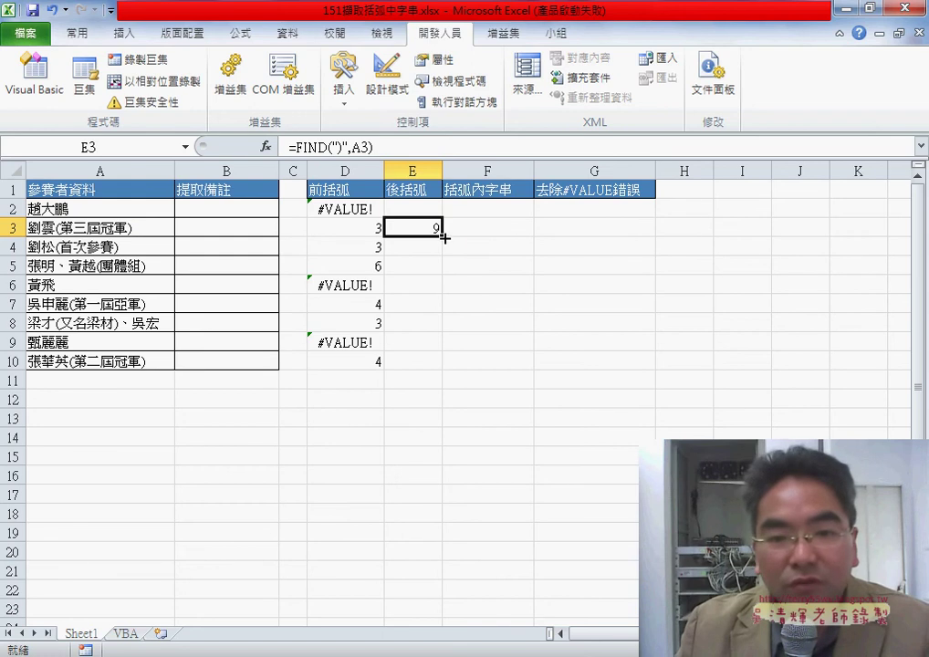
Step: Fill E3's closing-parenthesis formula up to E2 and down to E10
{"action": "left_click_drag", "start_coordinate": [442, 235], "coordinate": [450, 171]}
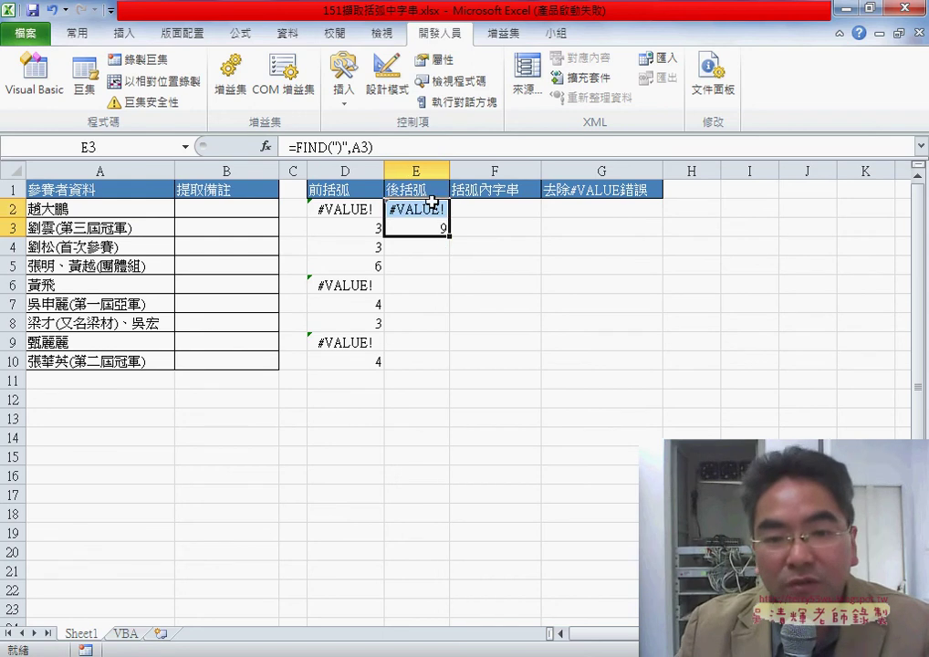
{"action": "left_click_drag", "start_coordinate": [451, 237], "coordinate": [448, 369]}
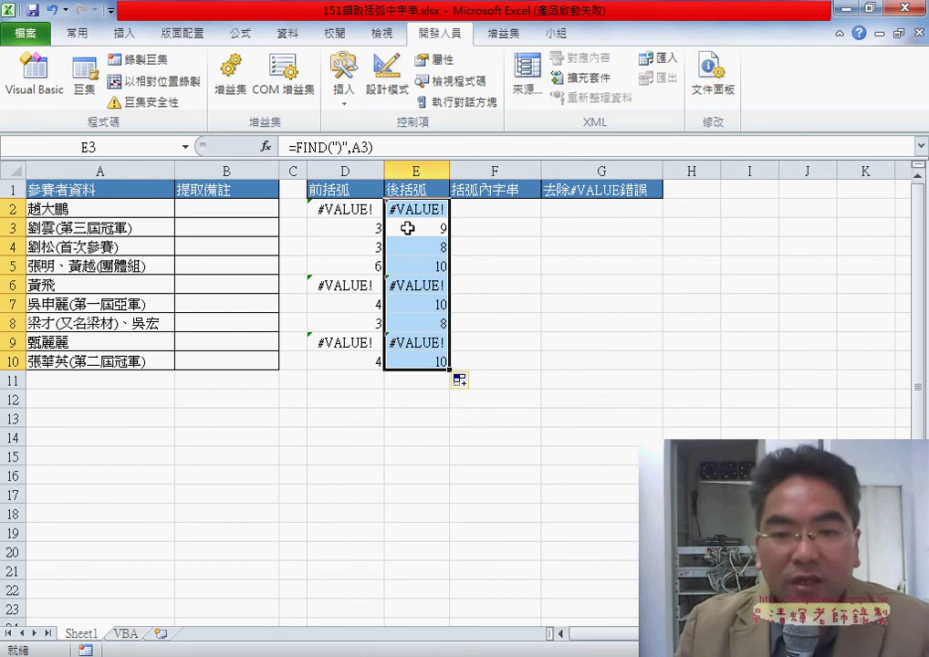
{"action": "left_click_drag", "start_coordinate": [380, 228], "coordinate": [418, 226]}
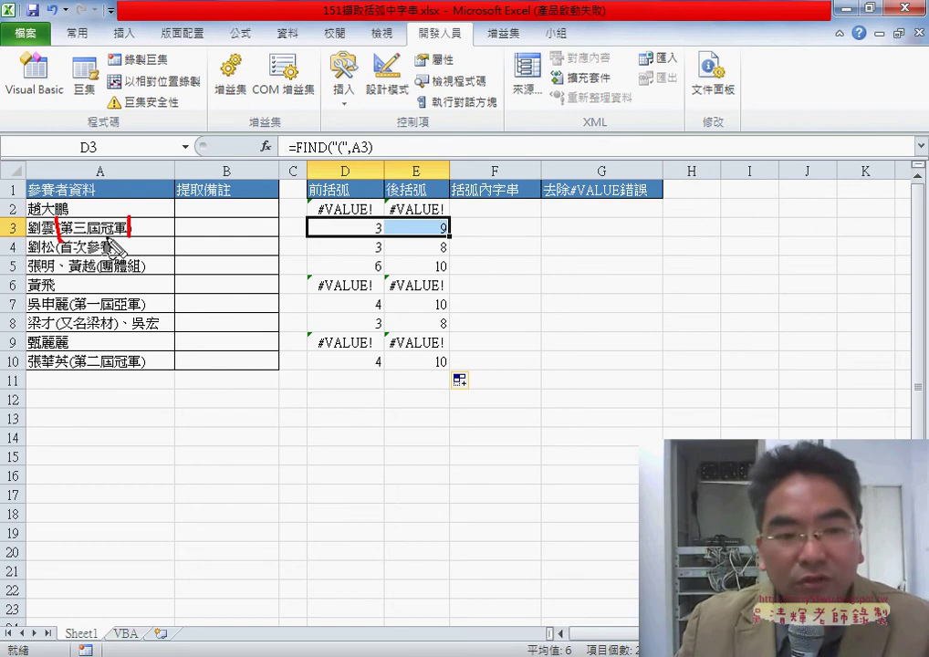
{"action": "left_click_drag", "start_coordinate": [60, 236], "coordinate": [121, 235]}
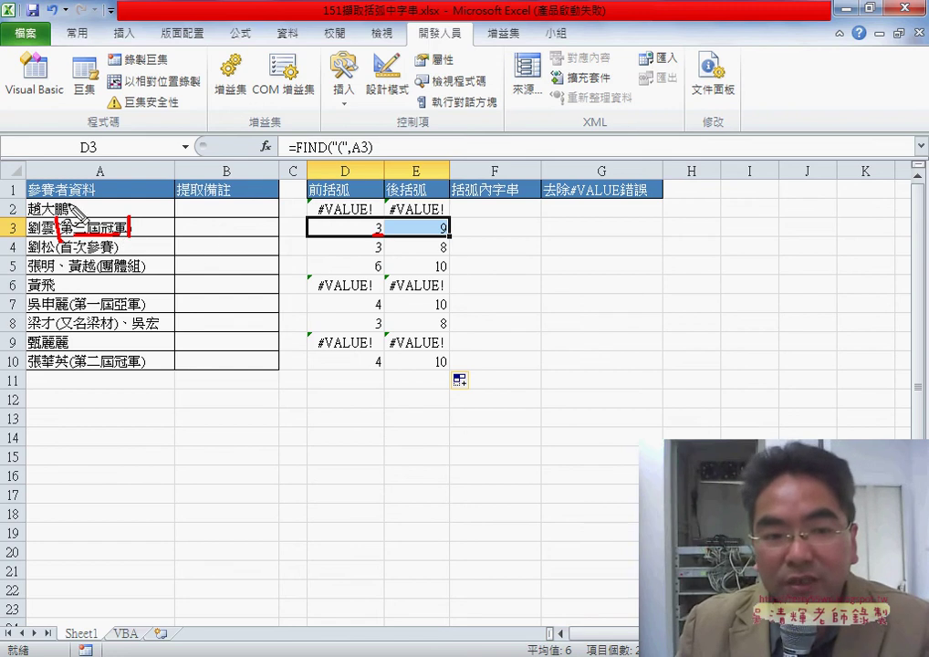
{"action": "left_click_drag", "start_coordinate": [69, 192], "coordinate": [71, 211]}
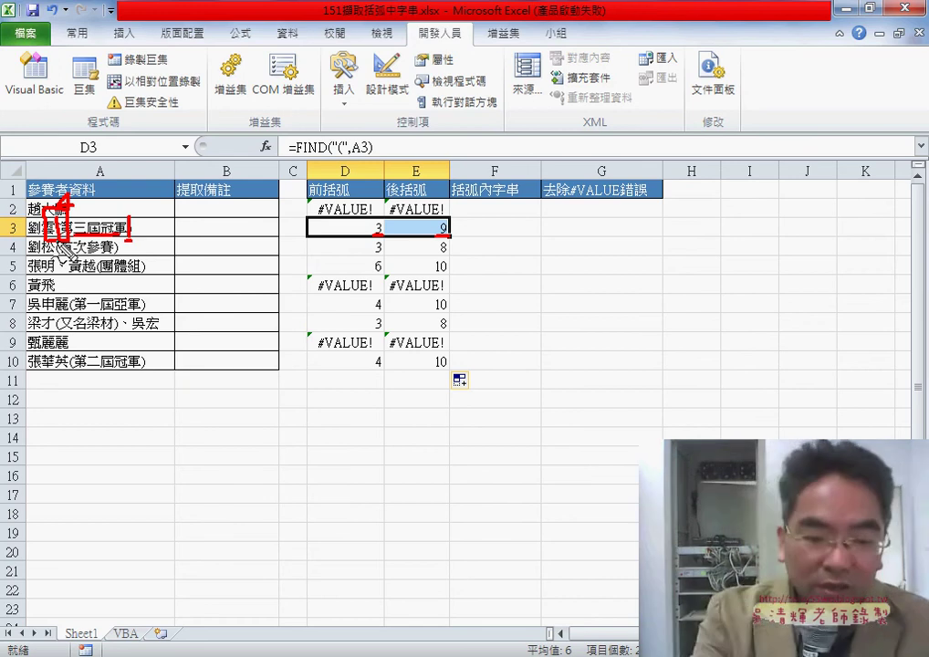
{"action": "key", "text": "Escape"}
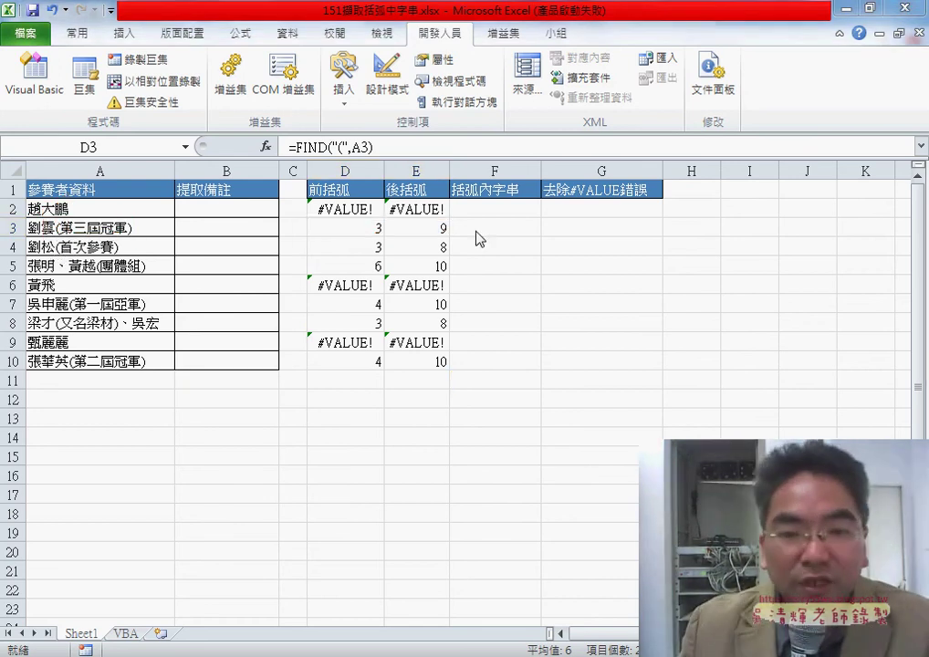
Step: Insert a MID function into F3 and move its arguments dialog off the data
{"action": "left_click", "coordinate": [519, 229]}
{"action": "left_click", "coordinate": [263, 146]}
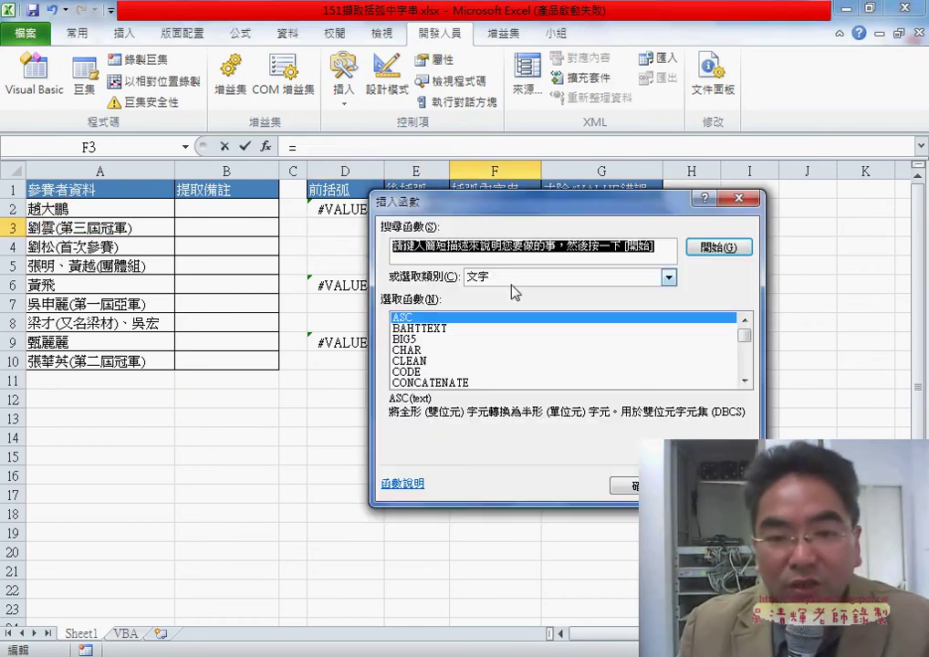
{"action": "left_click_drag", "start_coordinate": [747, 344], "coordinate": [746, 358]}
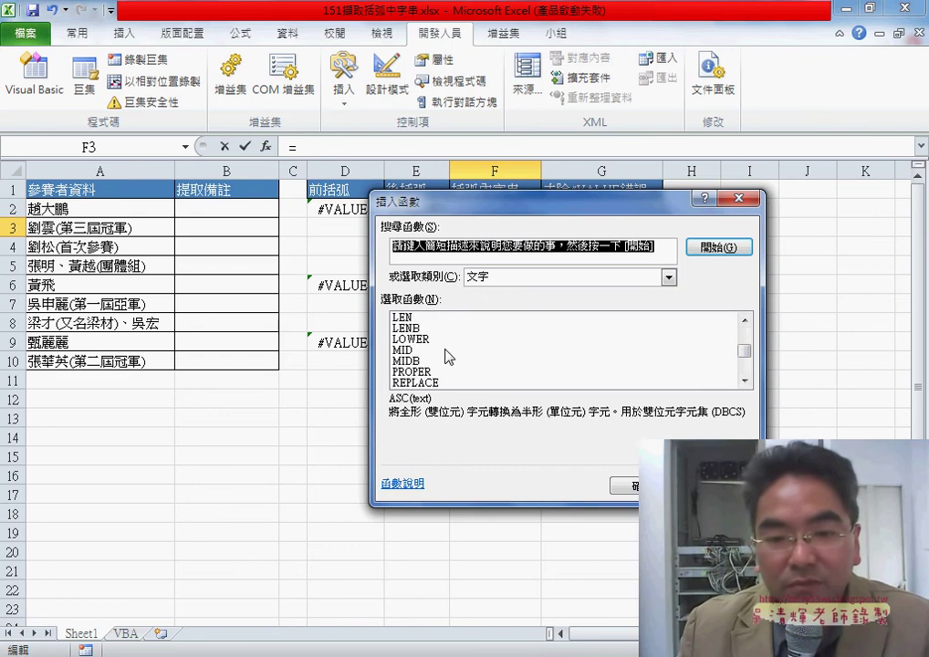
{"action": "double_click", "coordinate": [446, 350]}
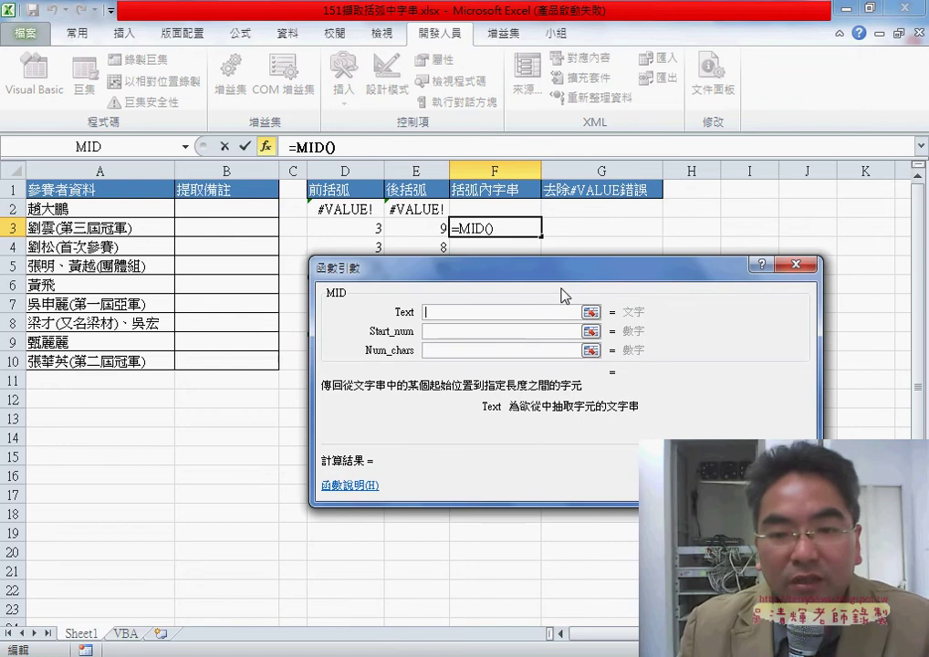
{"action": "left_click_drag", "start_coordinate": [565, 274], "coordinate": [558, 352]}
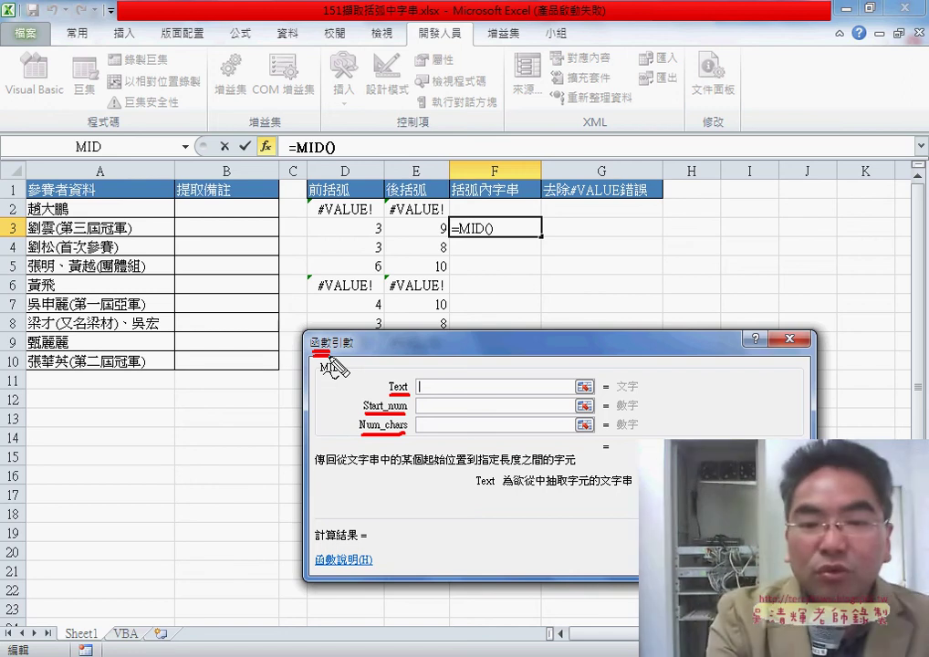
{"action": "key", "text": "Escape"}
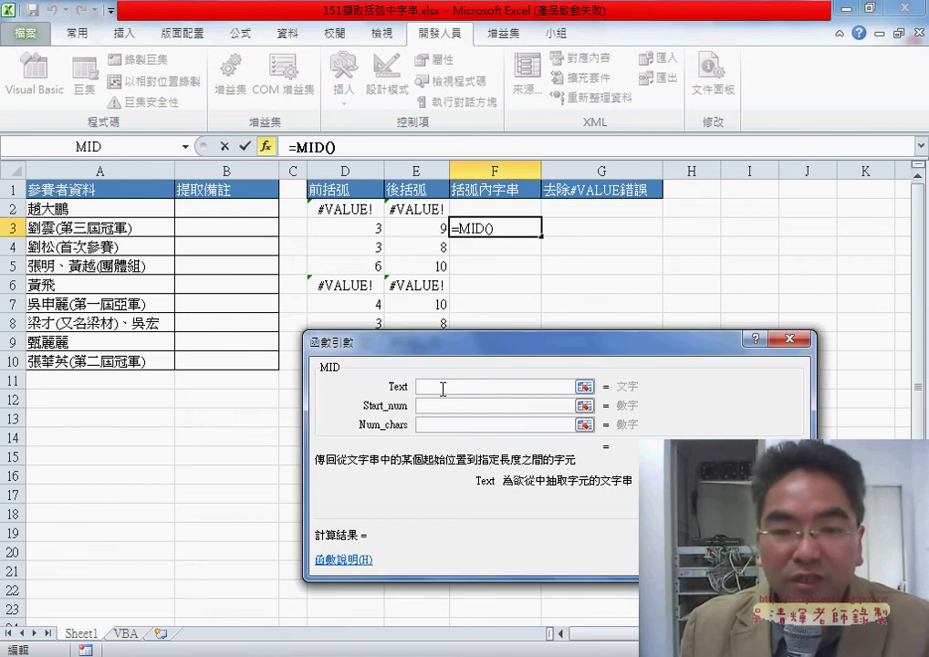
Step: Set MID's arguments to A3, D3+1 and E3-D3-1, giving 第三屆冠軍 in F3
{"action": "left_click", "coordinate": [165, 228]}
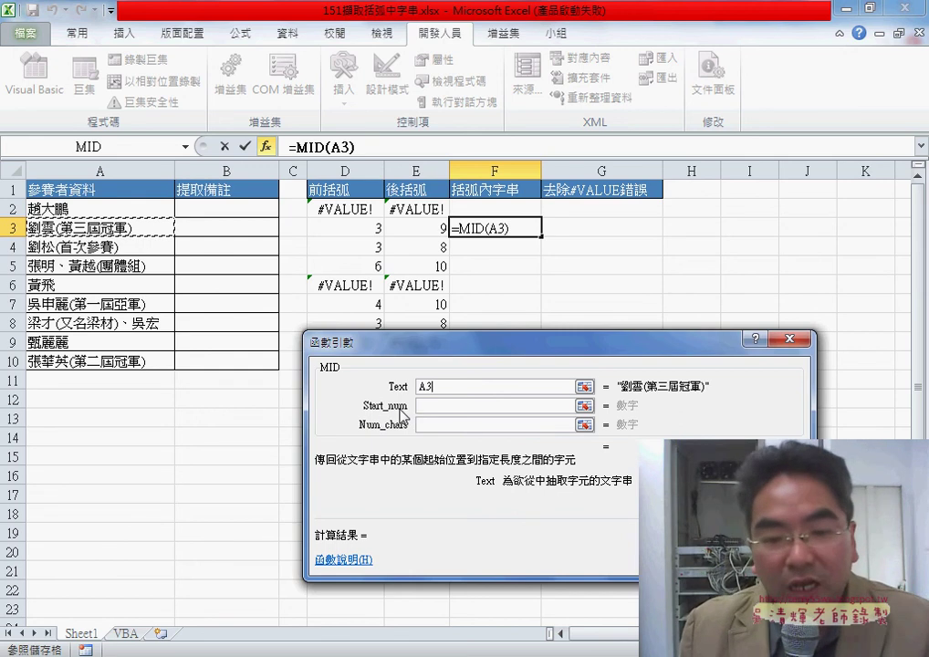
{"action": "left_click", "coordinate": [429, 406]}
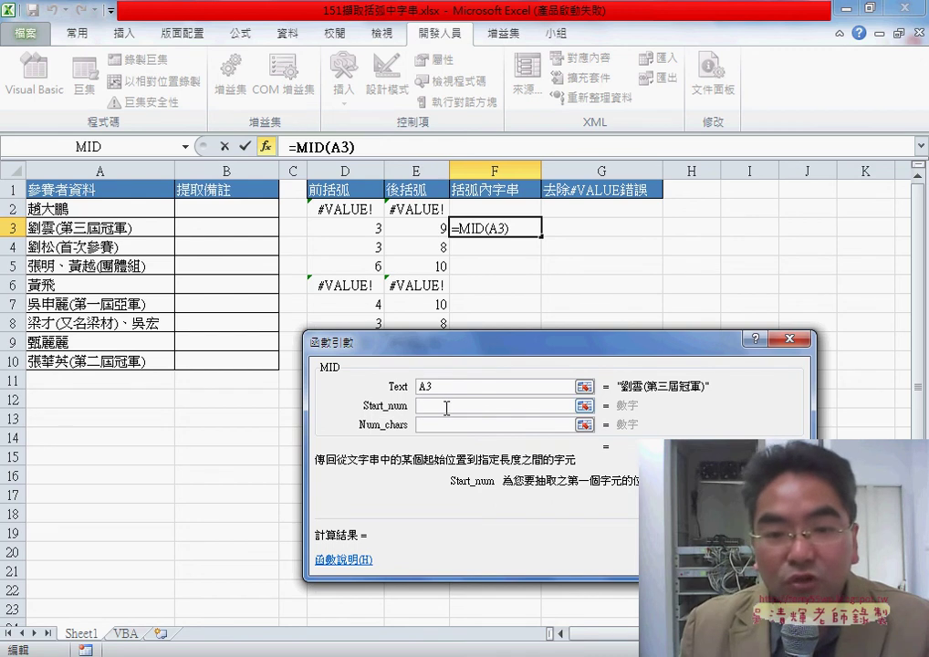
{"action": "left_click", "coordinate": [360, 229]}
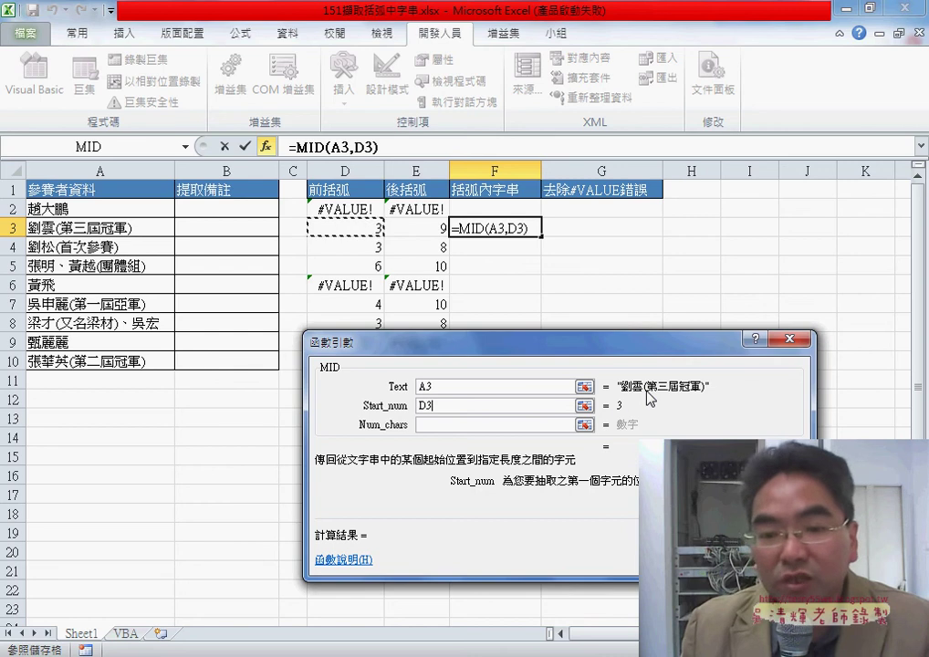
{"action": "type", "text": "+"}
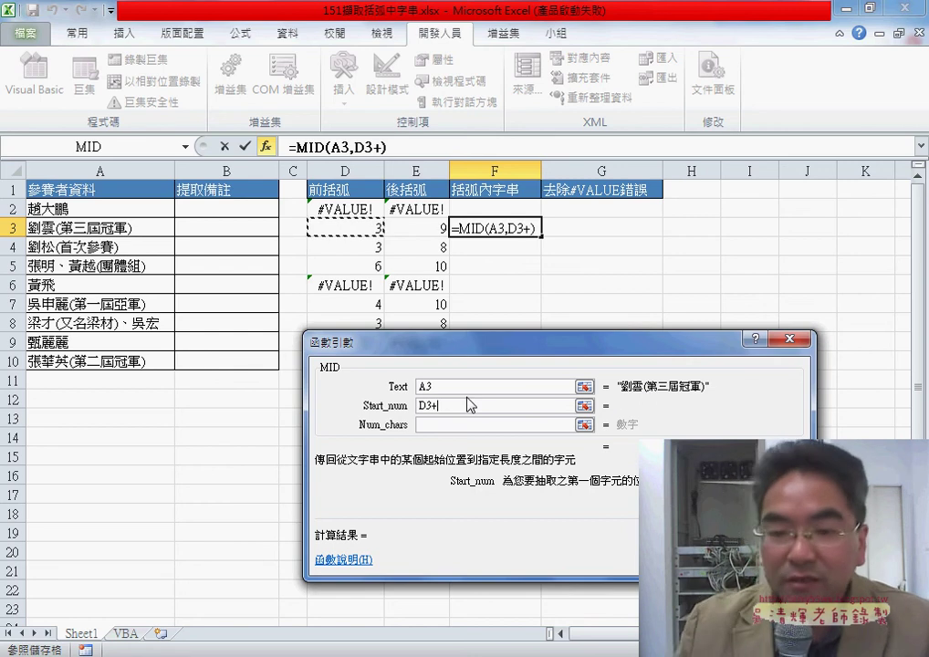
{"action": "type", "text": "1"}
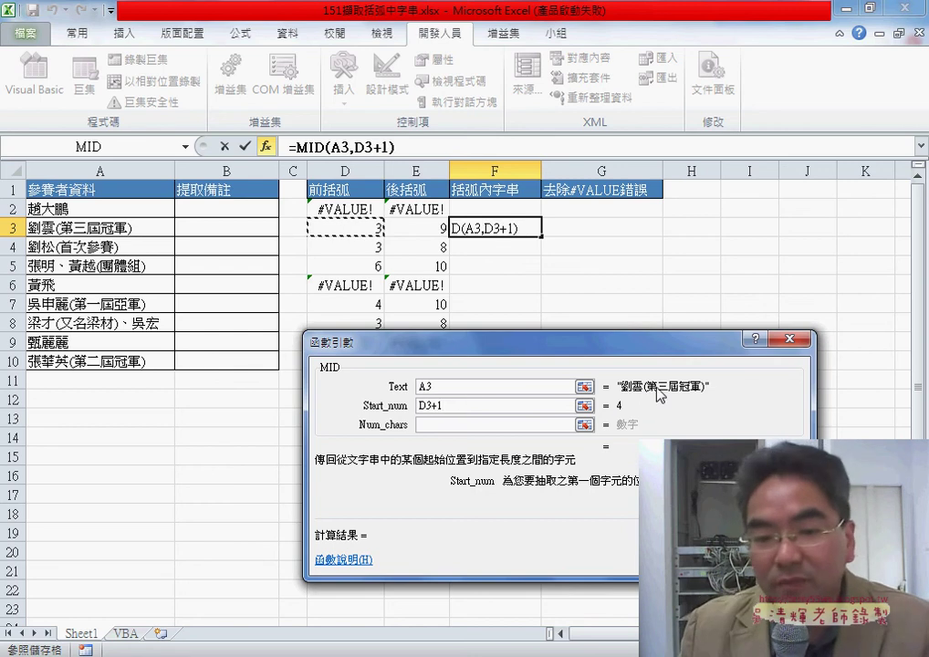
{"action": "key", "text": "Tab"}
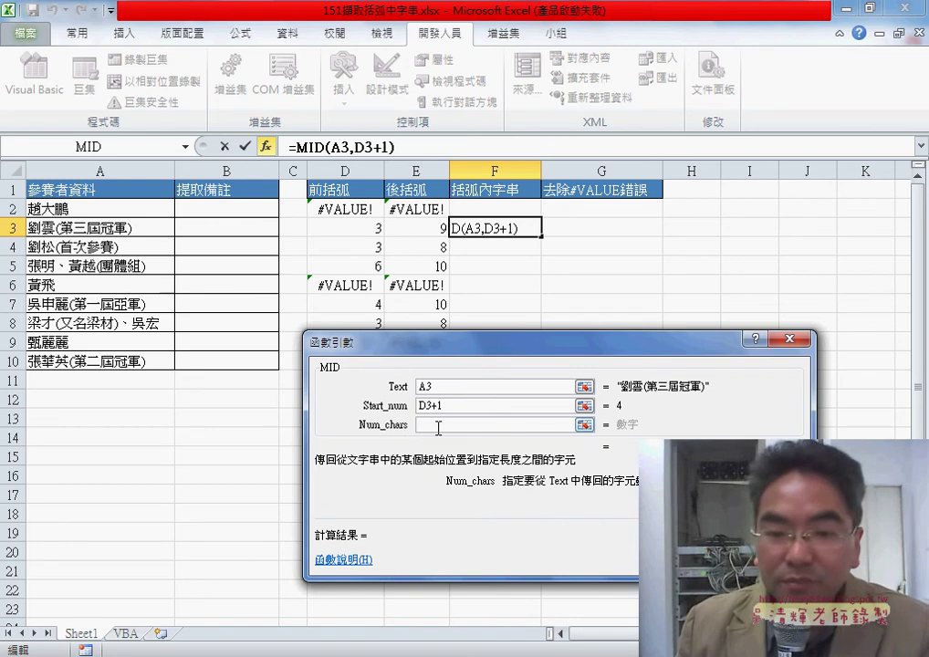
{"action": "left_click", "coordinate": [428, 227]}
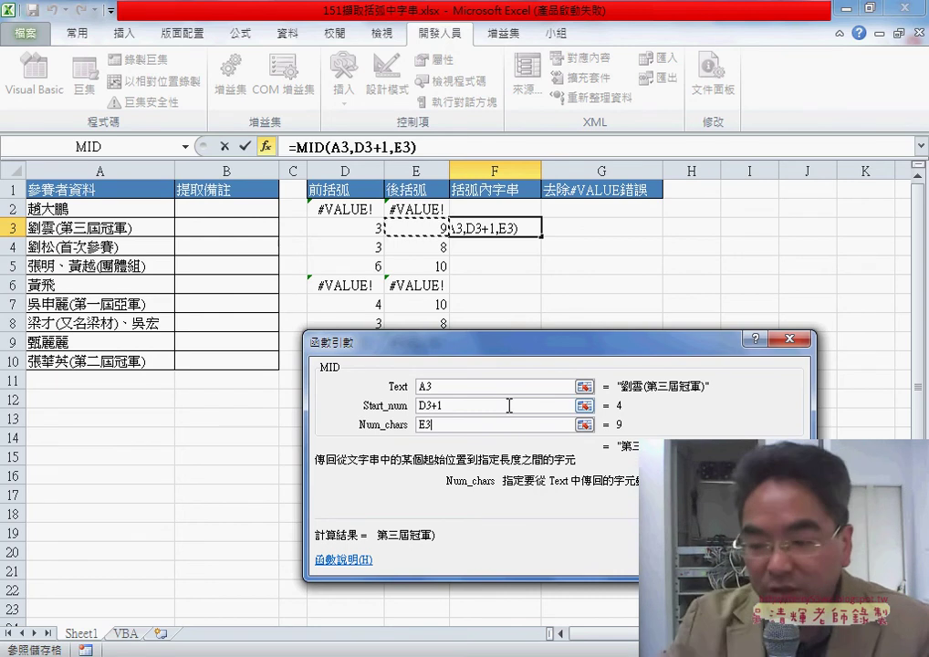
{"action": "type", "text": "-"}
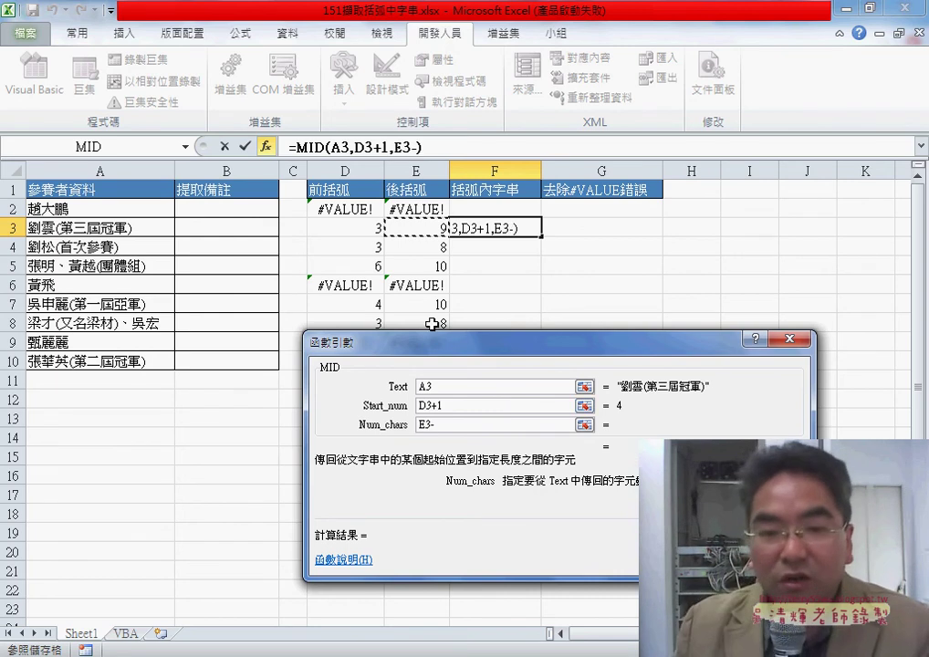
{"action": "left_click", "coordinate": [359, 228]}
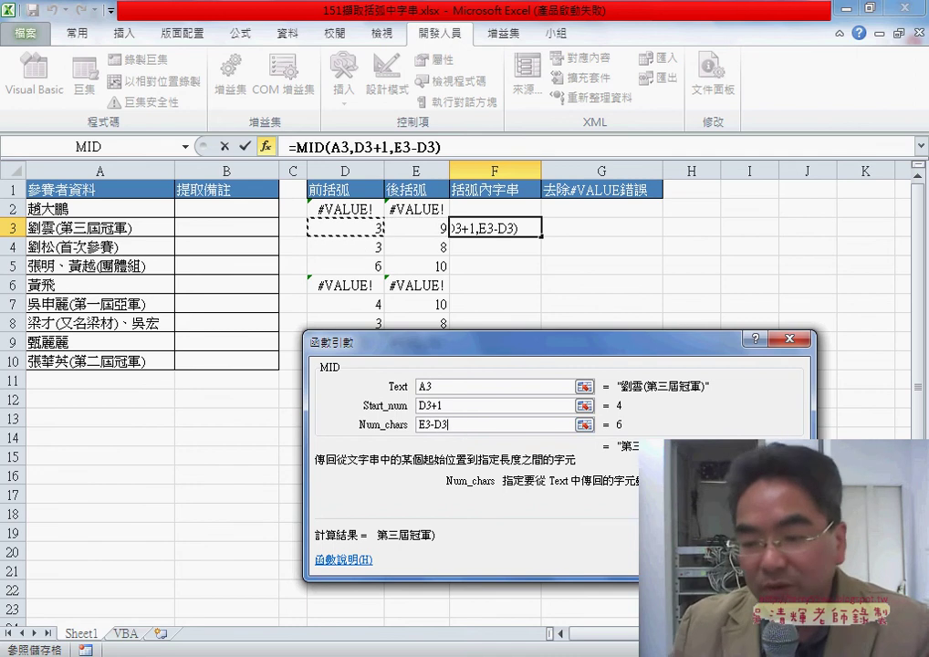
{"action": "type", "text": "-"}
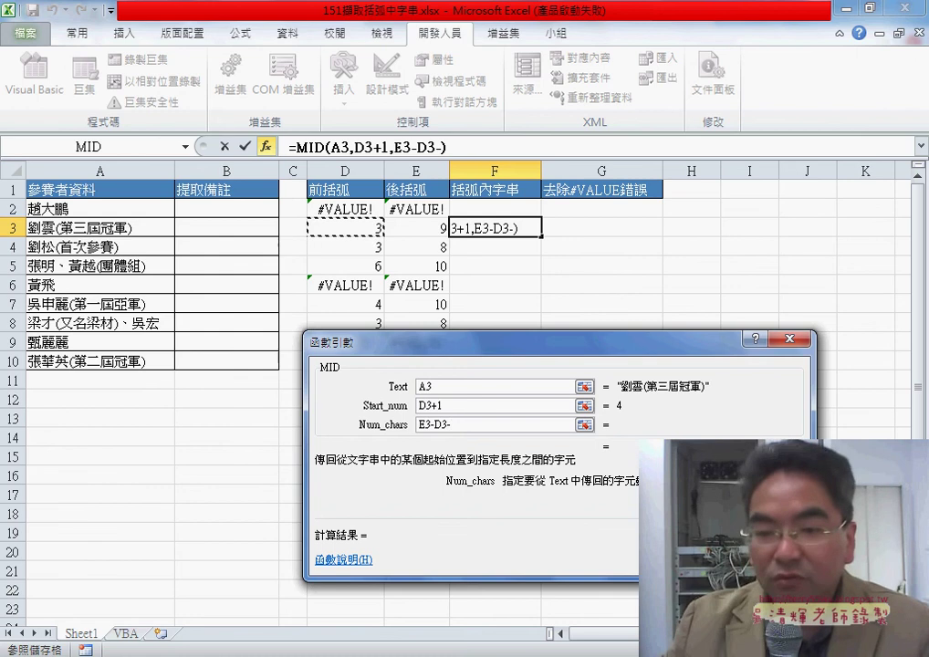
{"action": "type", "text": "1"}
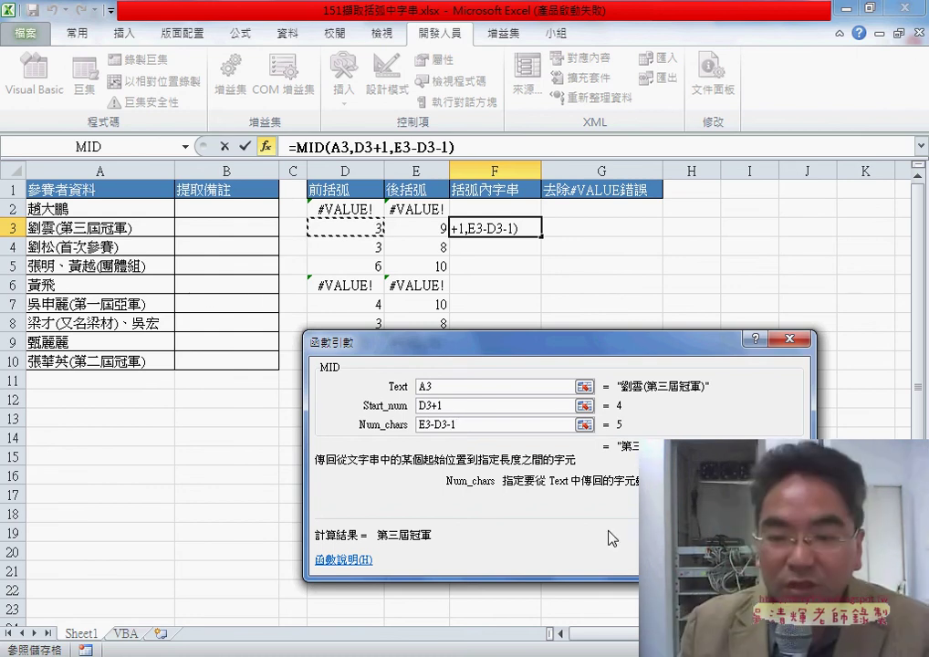
{"action": "left_click", "coordinate": [488, 426]}
{"action": "key", "text": "Return"}
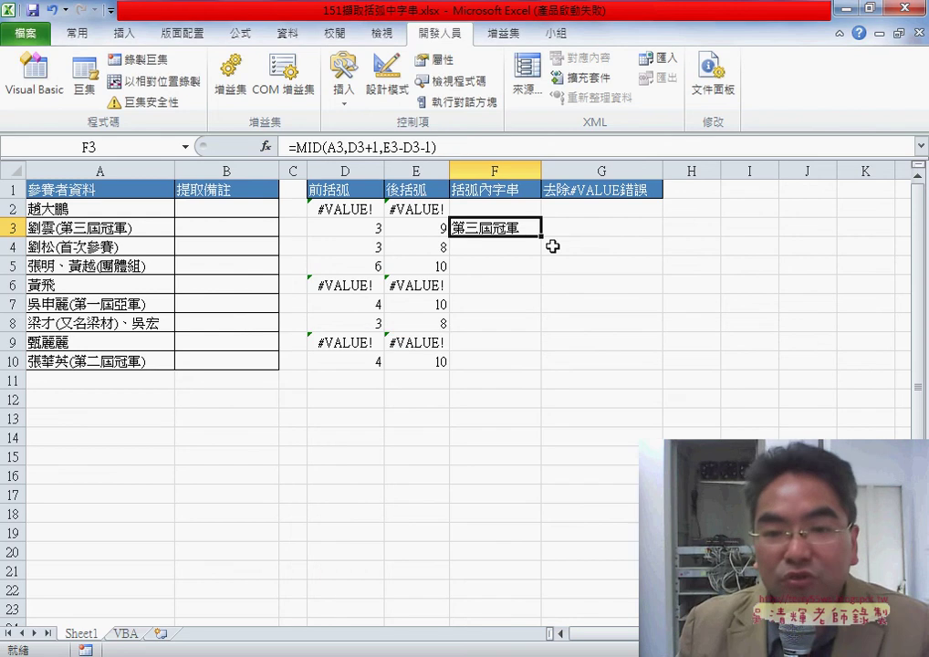
Step: Fill the MID formula through F2:F10 and check the results in F2 and F3
{"action": "mouse_move", "coordinate": [543, 237]}
{"action": "left_mouse_down"}
{"action": "mouse_move", "coordinate": [540, 206]}
{"action": "mouse_move", "coordinate": [540, 365]}
{"action": "left_mouse_up"}
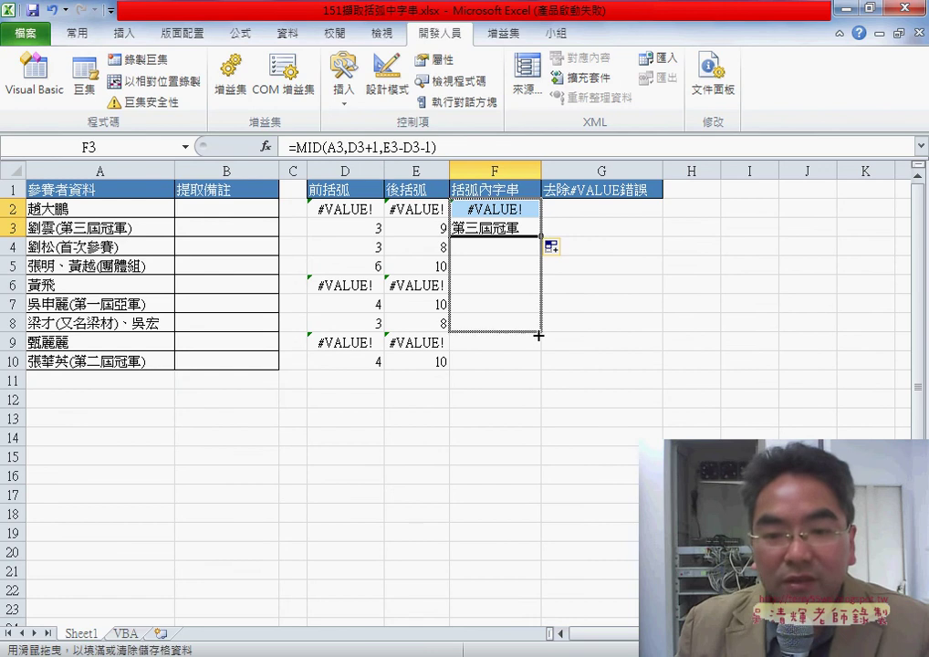
{"action": "left_click", "coordinate": [494, 228]}
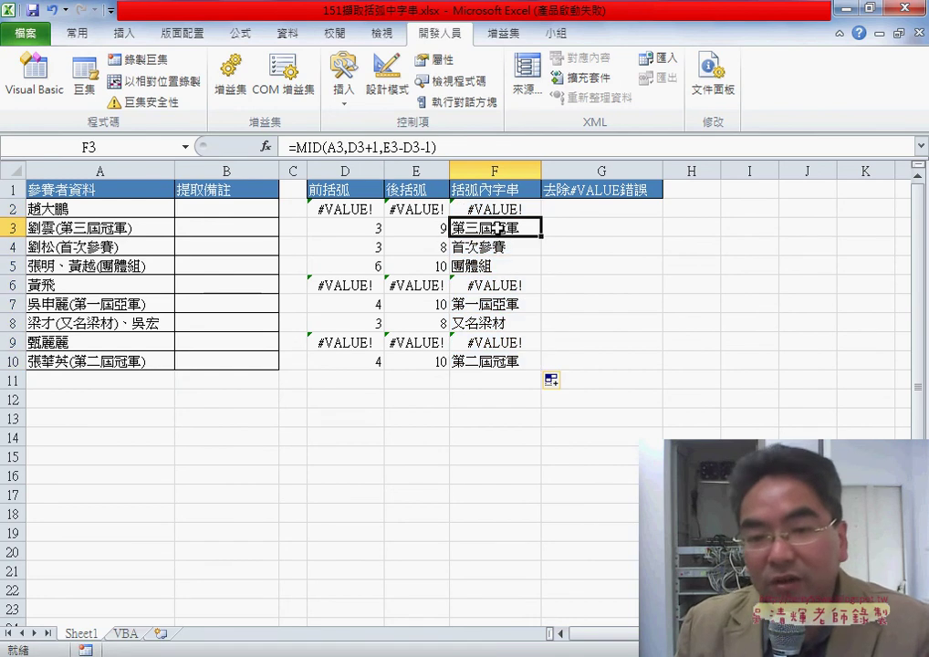
{"action": "left_click_drag", "start_coordinate": [498, 228], "coordinate": [493, 266]}
{"action": "left_click", "coordinate": [498, 209]}
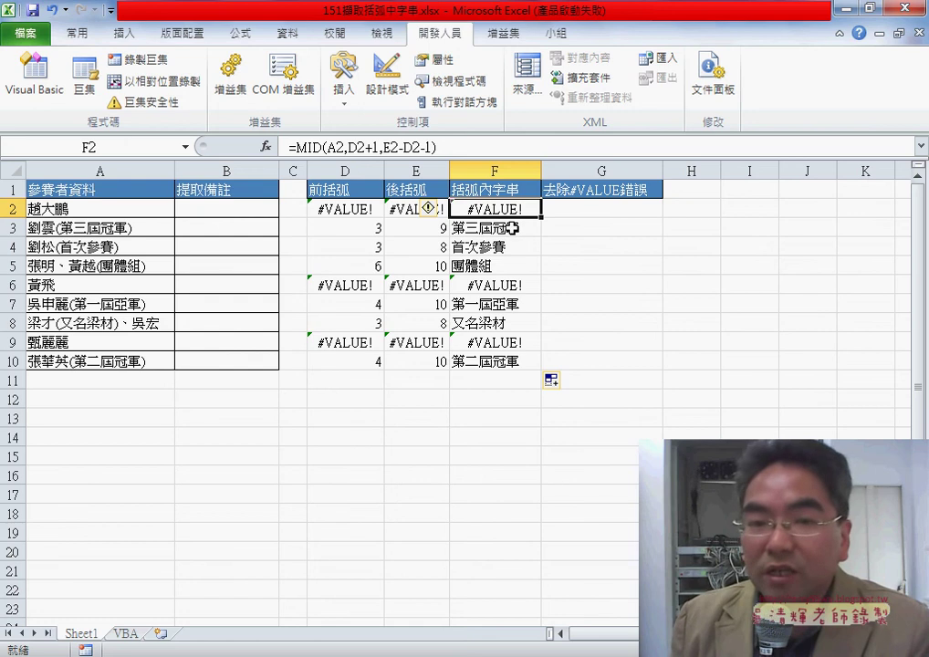
{"action": "left_click", "coordinate": [487, 228]}
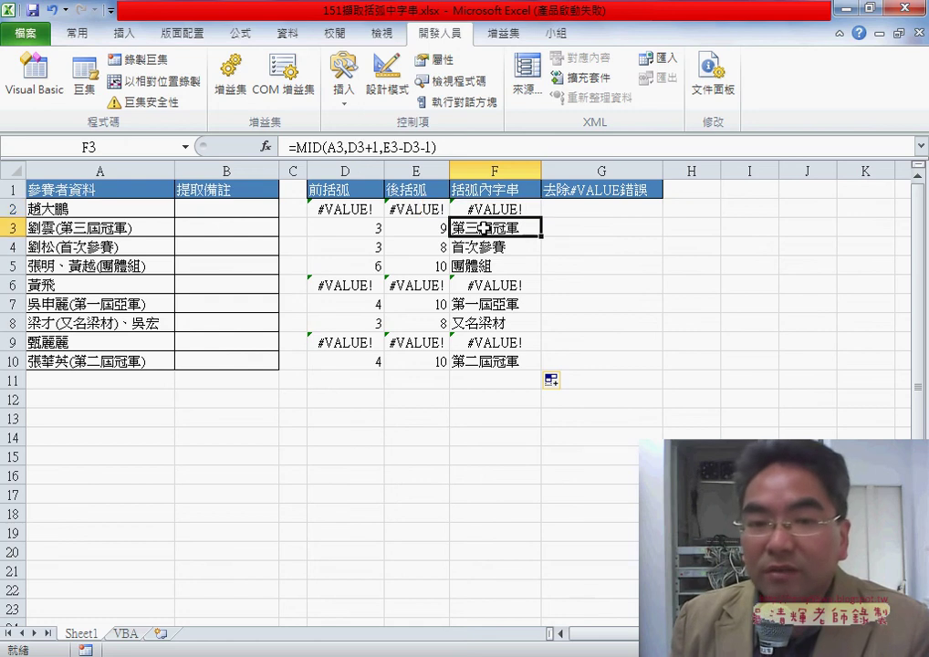
Step: Copy F3's MID formula text and paste it into G3
{"action": "left_click", "coordinate": [289, 147]}
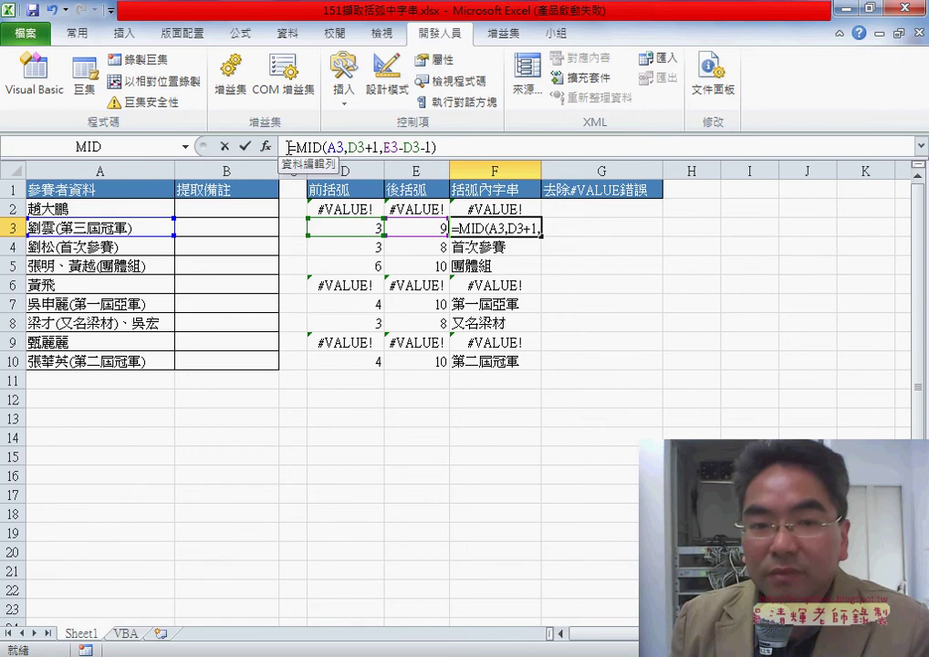
{"action": "left_click_drag", "start_coordinate": [289, 147], "coordinate": [434, 147]}
{"action": "right_click", "coordinate": [407, 151]}
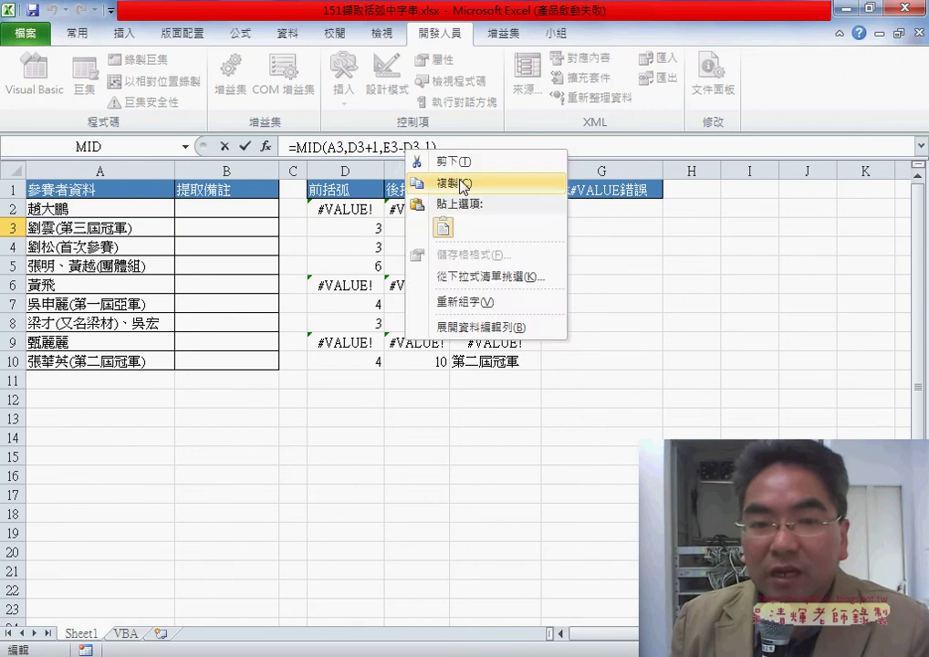
{"action": "left_click", "coordinate": [453, 183]}
{"action": "left_click", "coordinate": [223, 146]}
{"action": "left_click", "coordinate": [627, 229]}
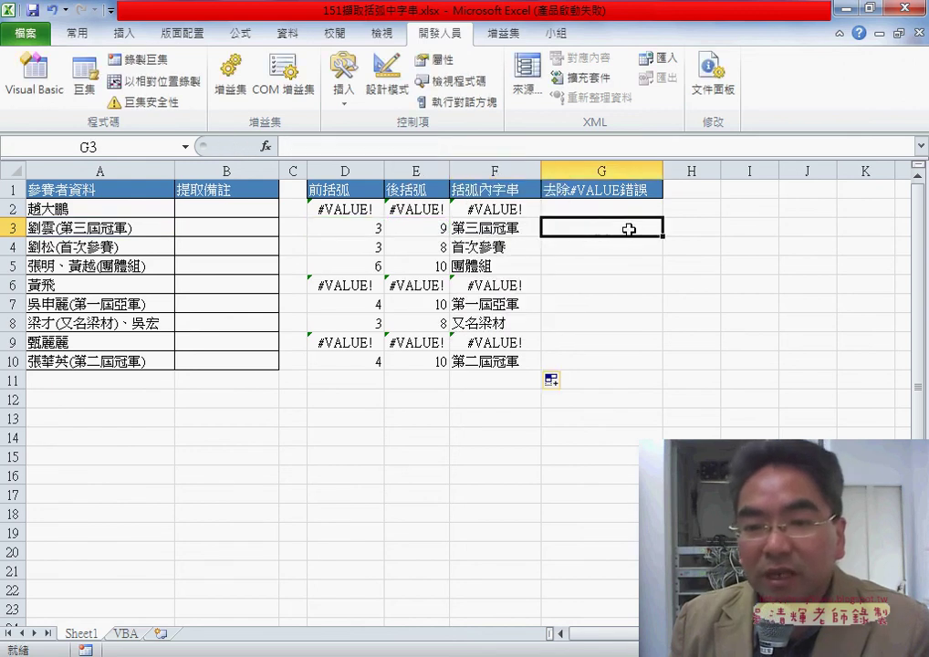
{"action": "right_click", "coordinate": [629, 229]}
{"action": "left_click", "coordinate": [667, 305]}
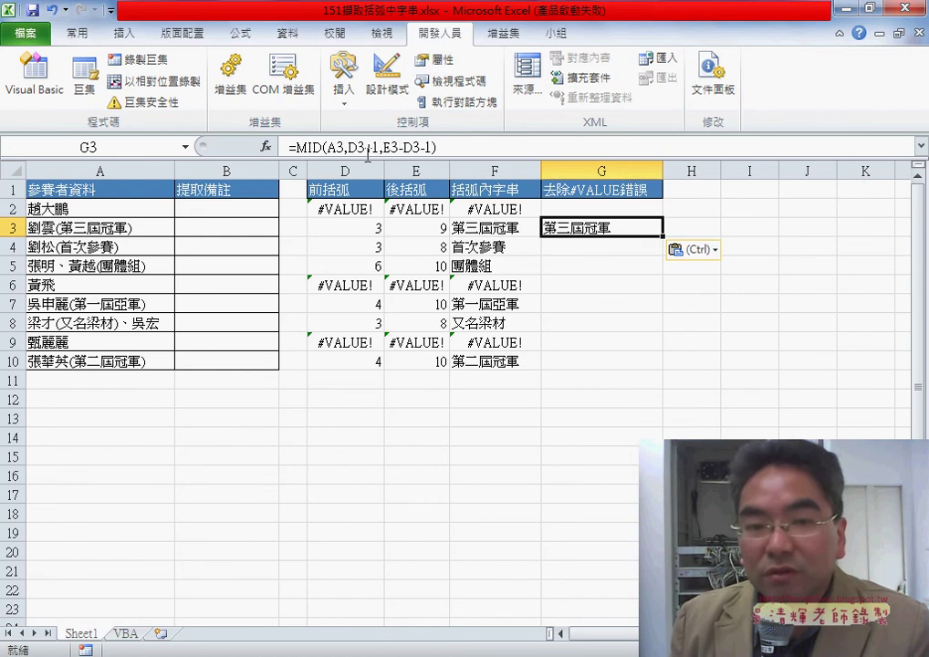
Step: Cut the MID formula text out of G3, leaving only the equals sign
{"action": "left_click_drag", "start_coordinate": [295, 147], "coordinate": [437, 147]}
{"action": "right_click", "coordinate": [422, 150]}
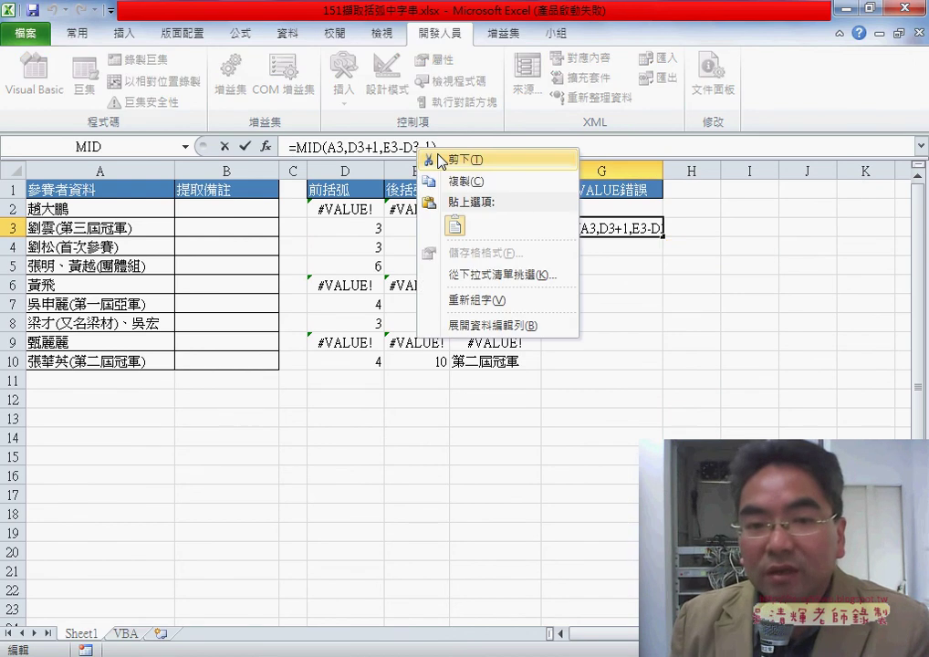
{"action": "left_click", "coordinate": [466, 158]}
Step: Insert IFERROR into G3 from the 邏輯 (Logical) function category
{"action": "left_click", "coordinate": [265, 146]}
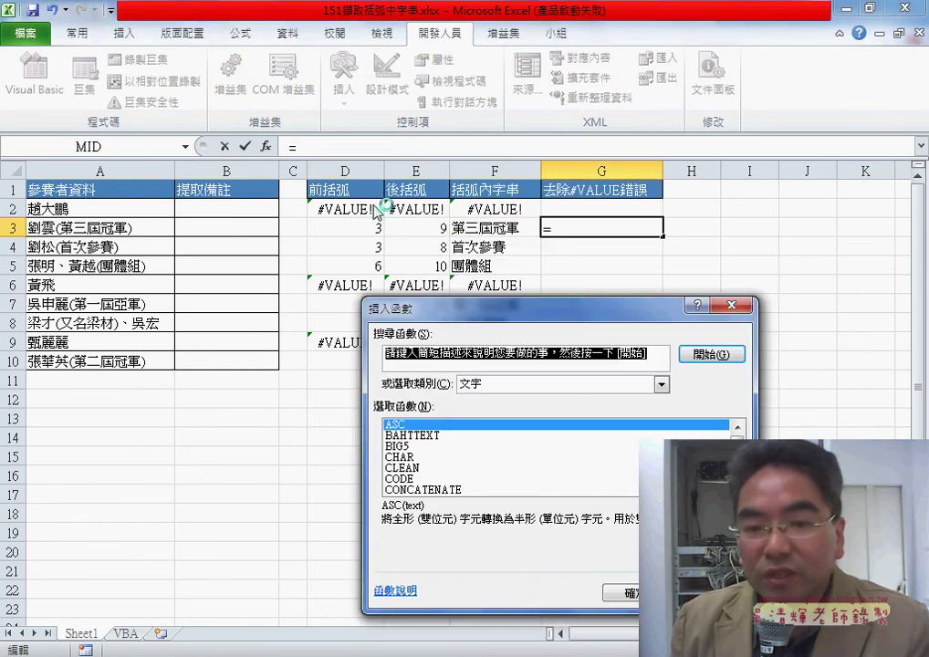
{"action": "left_click_drag", "start_coordinate": [497, 313], "coordinate": [483, 236]}
{"action": "left_click", "coordinate": [645, 309]}
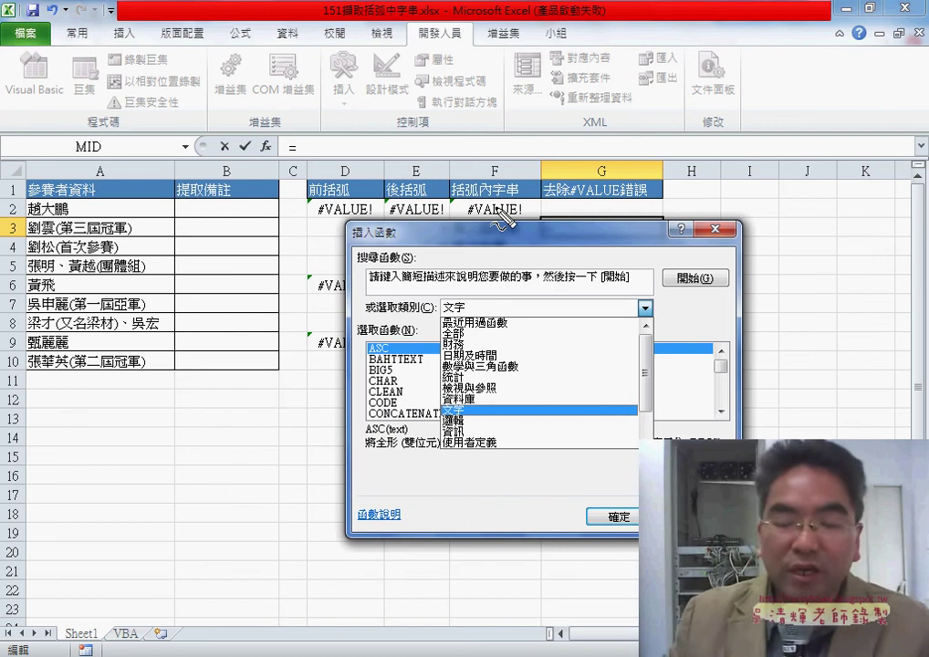
{"action": "left_click_drag", "start_coordinate": [502, 192], "coordinate": [532, 218]}
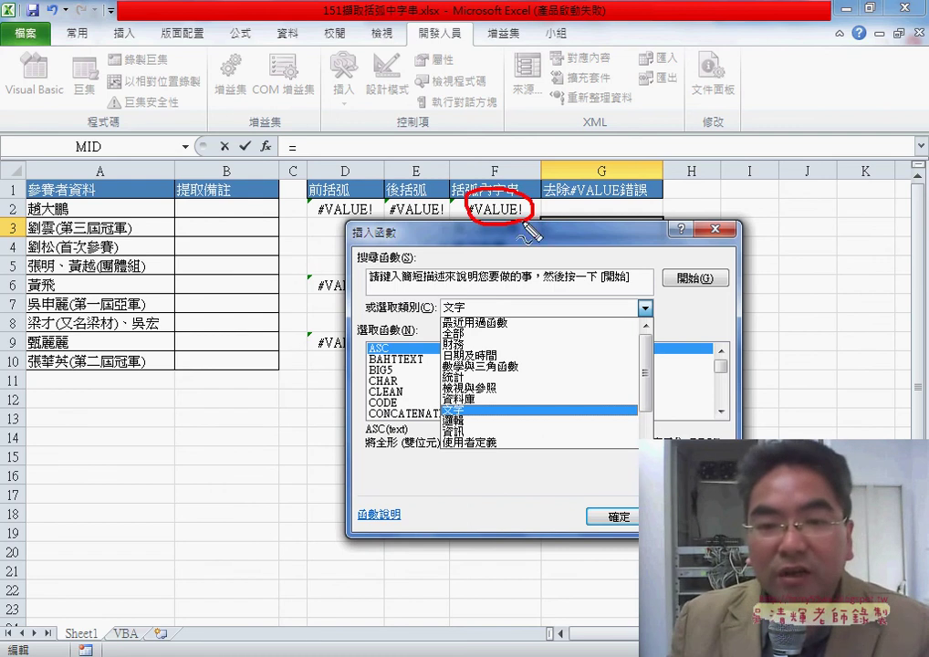
{"action": "mouse_move", "coordinate": [501, 130]}
{"action": "left_mouse_down"}
{"action": "mouse_move", "coordinate": [494, 161]}
{"action": "mouse_move", "coordinate": [507, 159]}
{"action": "left_mouse_up"}
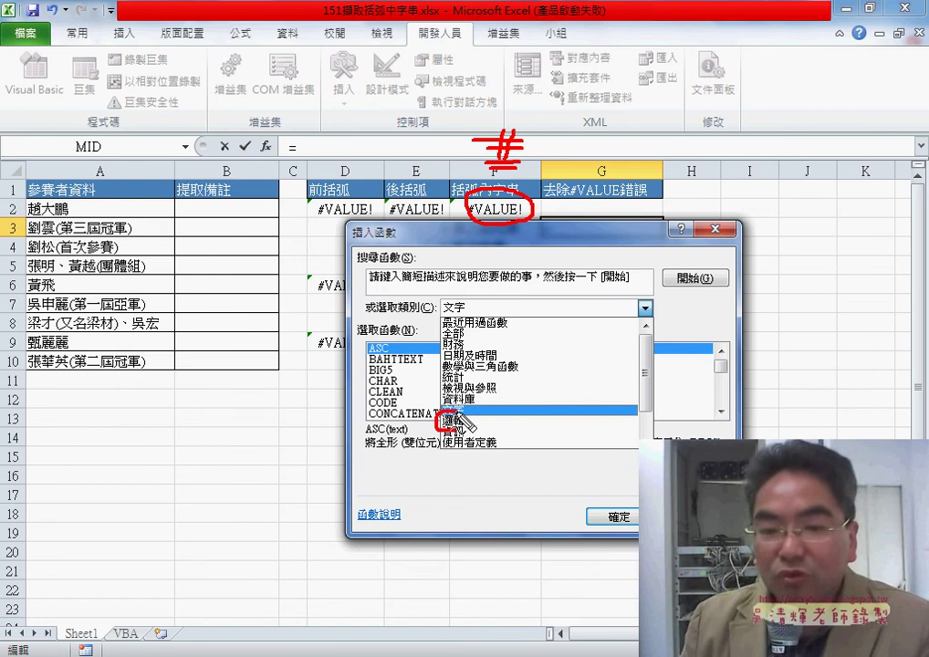
{"action": "key", "text": "Escape"}
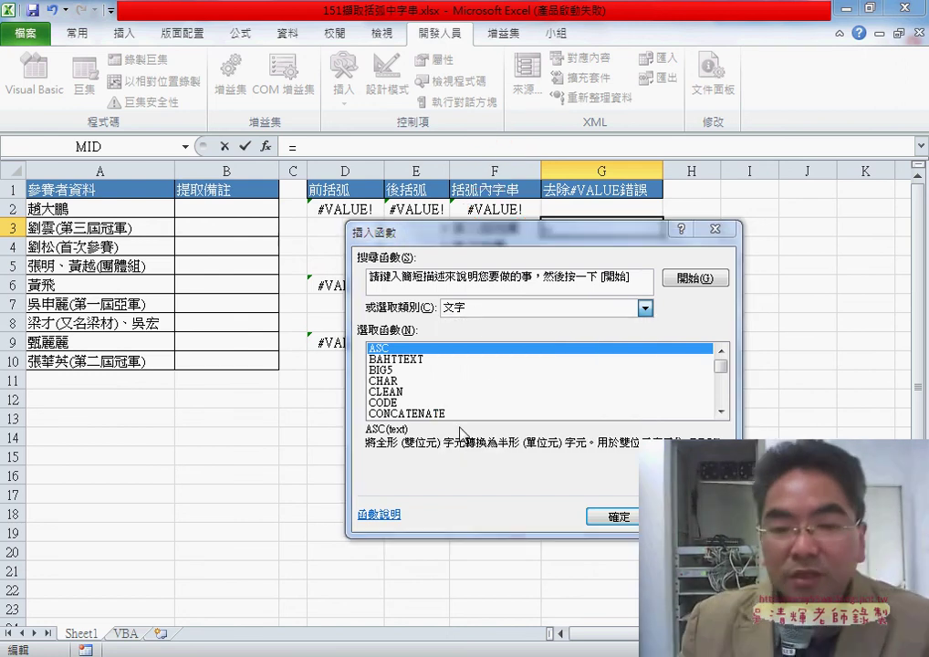
{"action": "left_click", "coordinate": [511, 309]}
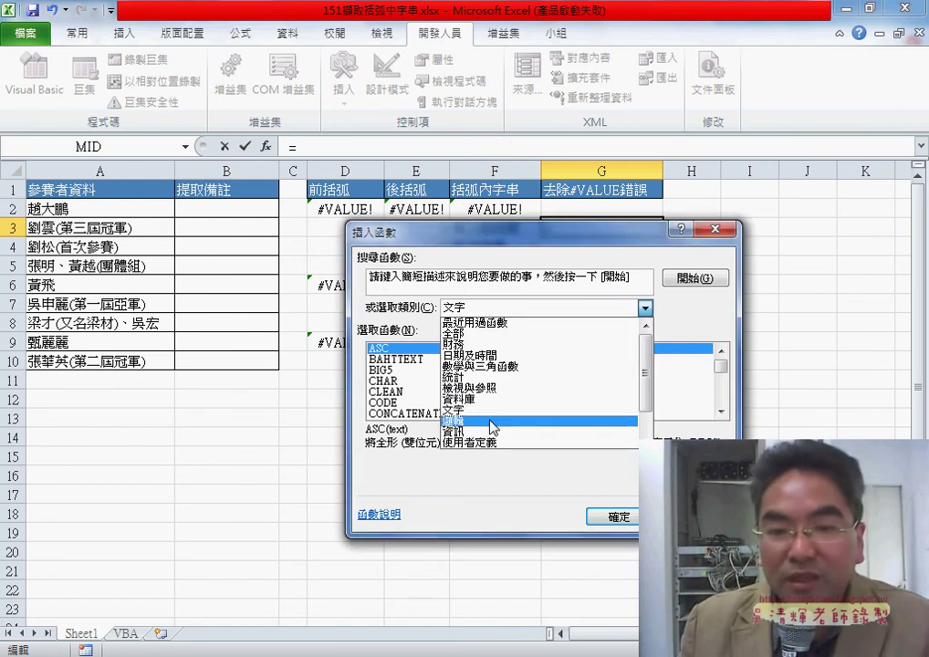
{"action": "left_click", "coordinate": [548, 422]}
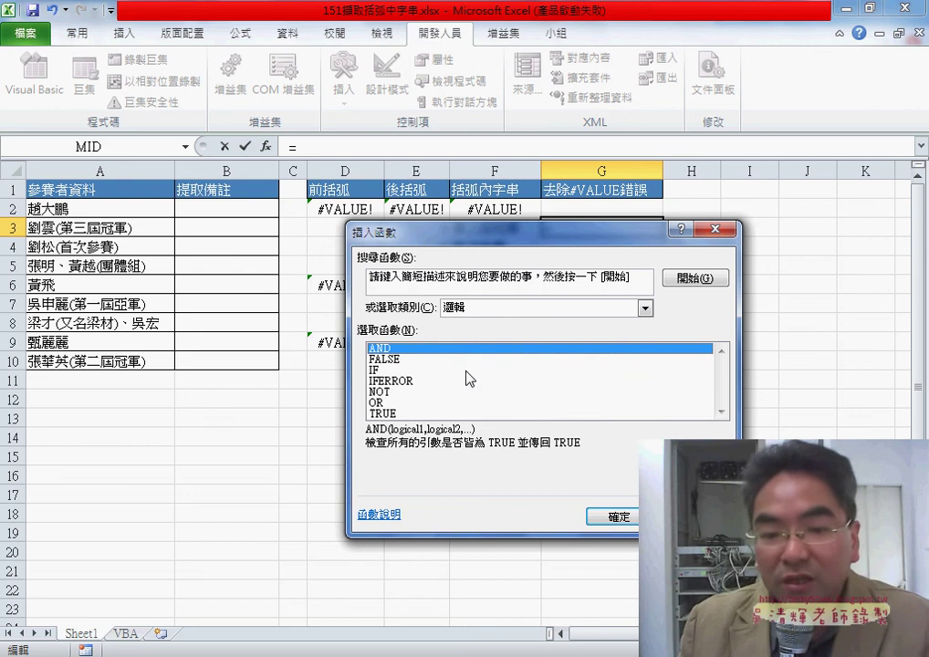
{"action": "left_click", "coordinate": [378, 382]}
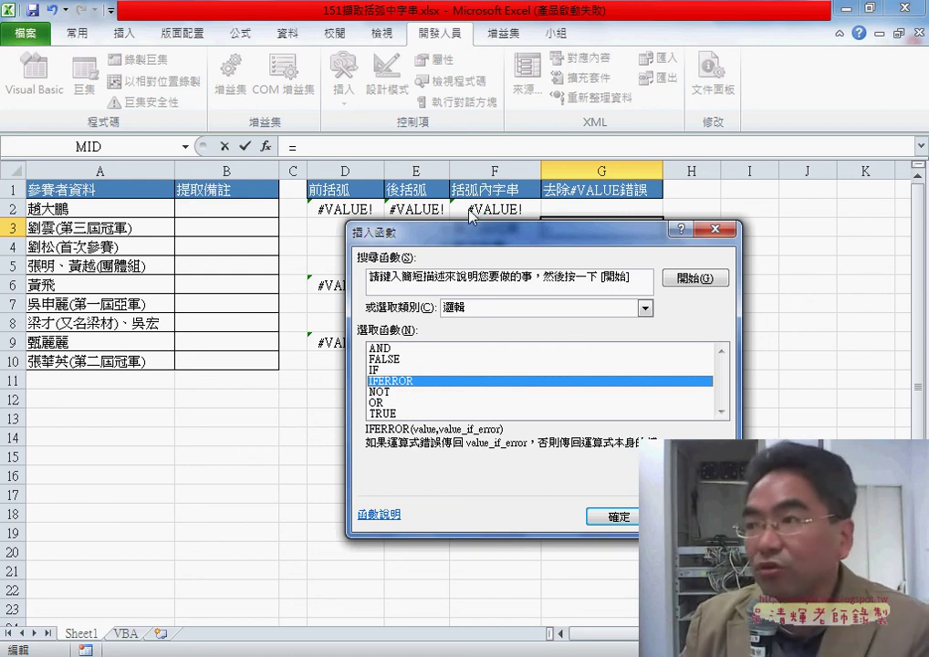
{"action": "left_click", "coordinate": [624, 518]}
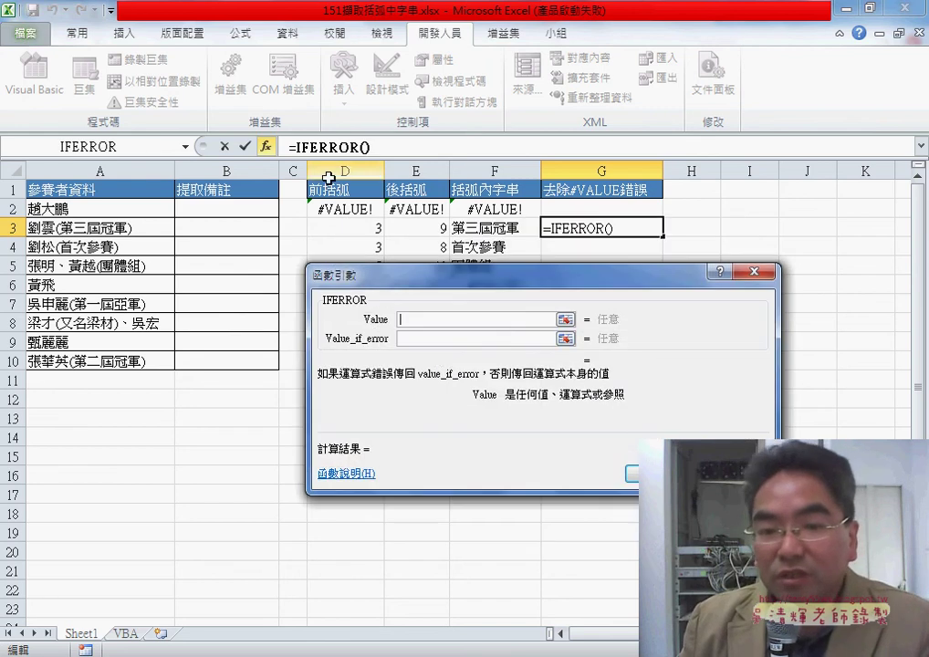
Step: Paste MID(A3,D3+1,E3-D3-1) as IFERROR's Value argument
{"action": "right_click", "coordinate": [419, 319]}
{"action": "left_click", "coordinate": [456, 370]}
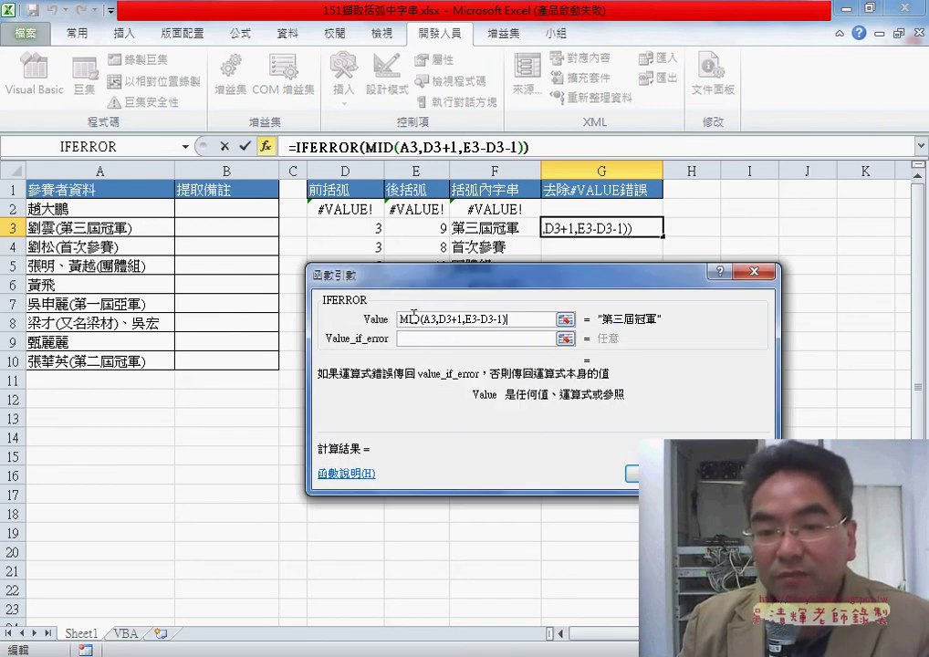
{"action": "left_click_drag", "start_coordinate": [508, 319], "coordinate": [395, 321]}
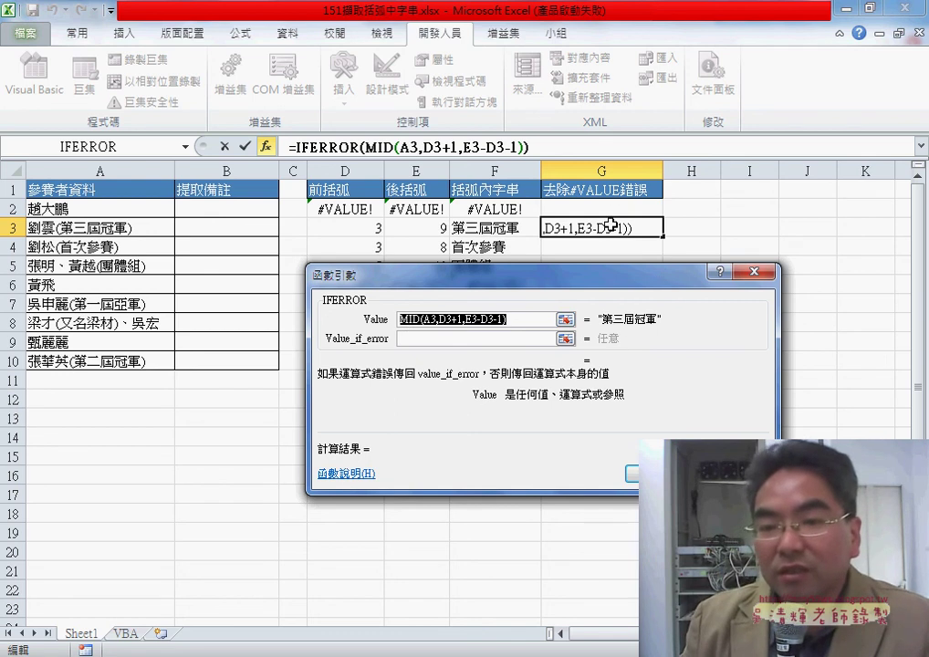
{"action": "left_click", "coordinate": [413, 338]}
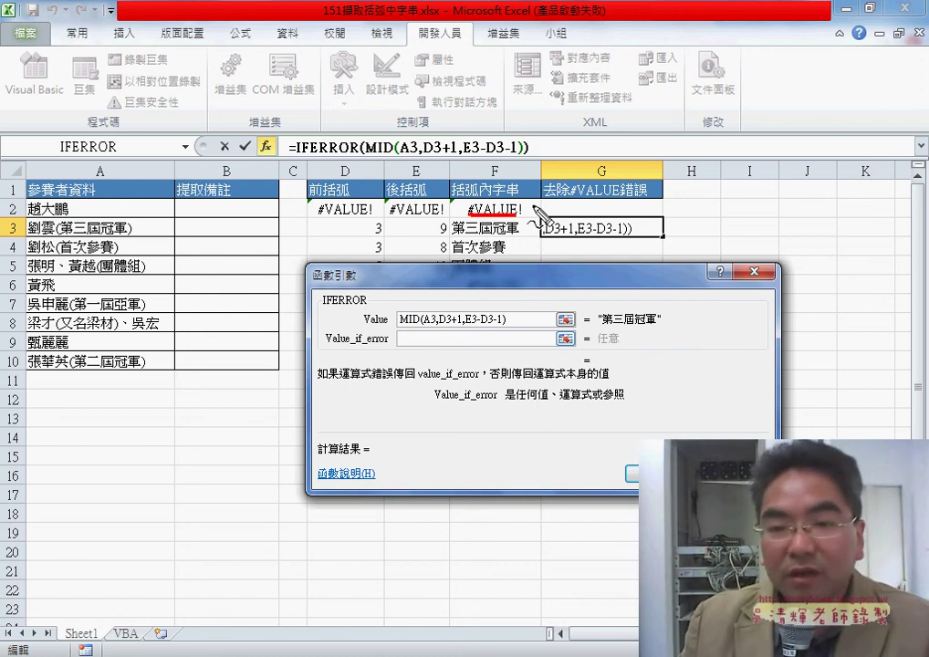
Step: Set Value_if_error to "" and copy the finished IFERROR formula up into G2
{"action": "left_click_drag", "start_coordinate": [537, 212], "coordinate": [573, 208]}
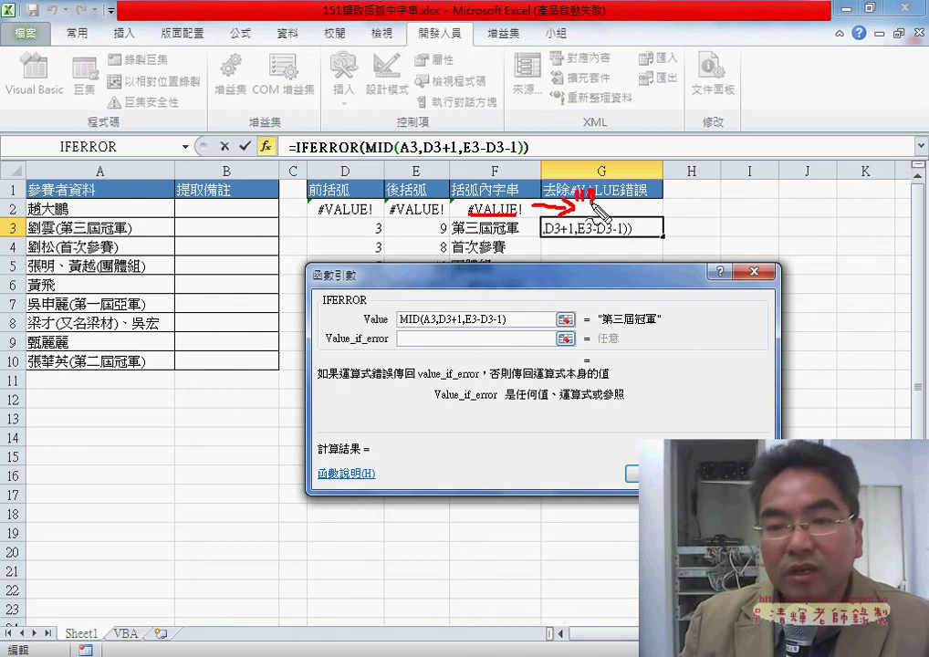
{"action": "left_click_drag", "start_coordinate": [592, 201], "coordinate": [597, 222]}
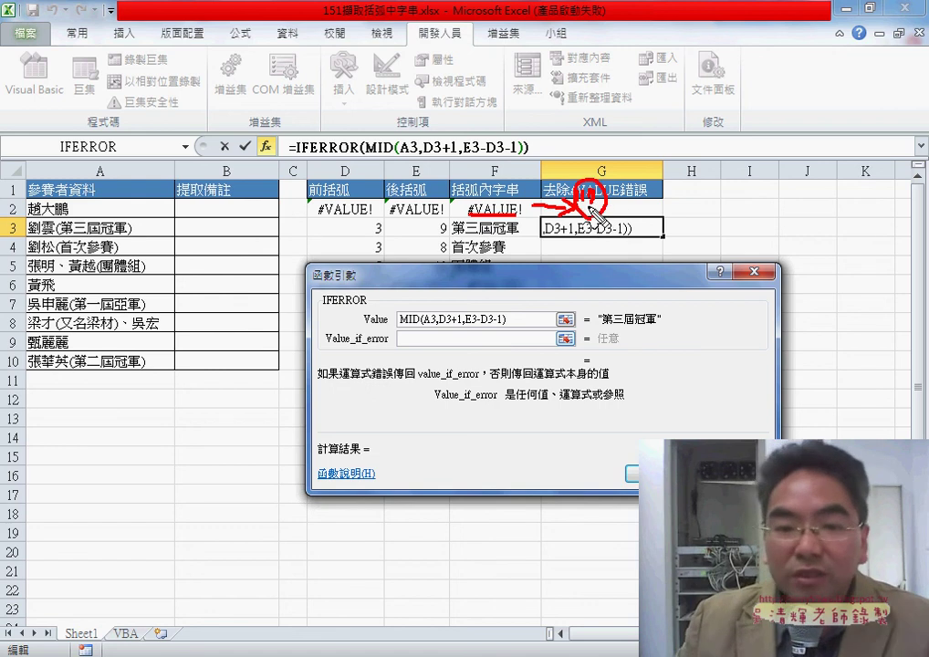
{"action": "key", "text": "Escape"}
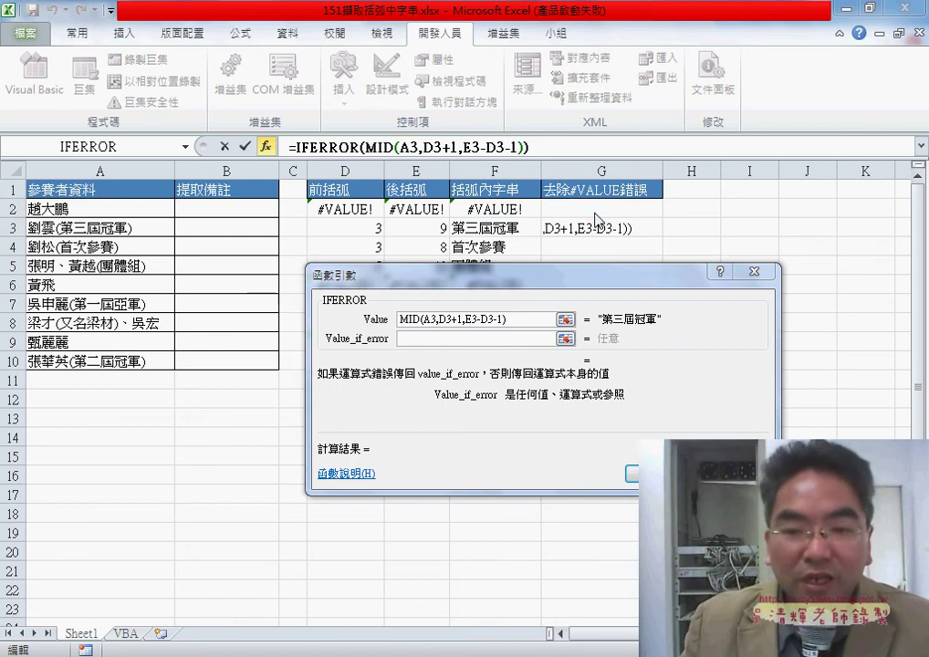
{"action": "left_click", "coordinate": [476, 337]}
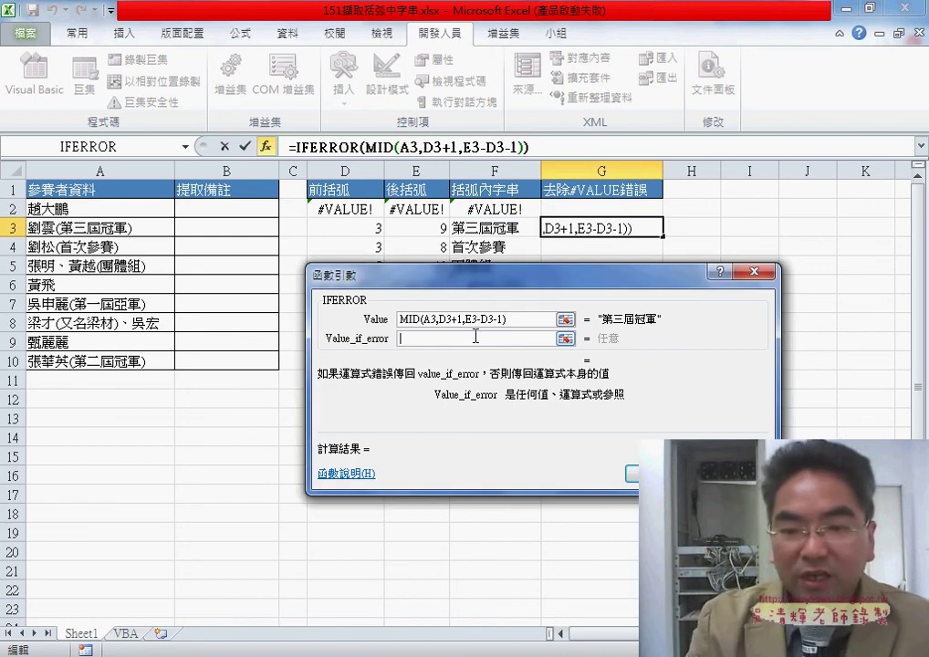
{"action": "type", "text": "\"\""}
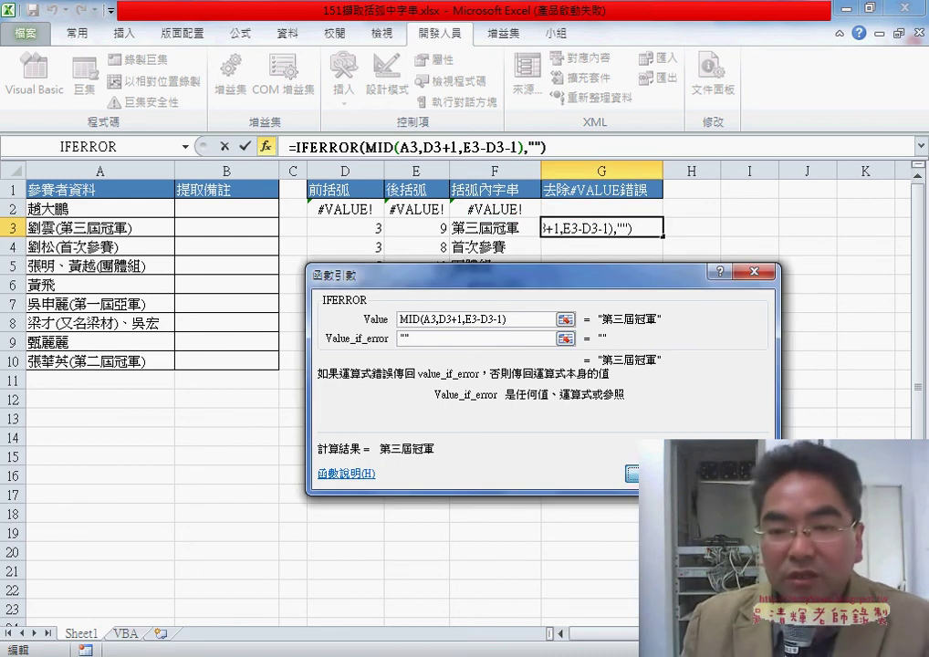
{"action": "key", "text": "Return"}
{"action": "mouse_move", "coordinate": [664, 237]}
{"action": "left_mouse_down"}
{"action": "mouse_move", "coordinate": [664, 276]}
{"action": "mouse_move", "coordinate": [659, 205]}
{"action": "left_mouse_up"}
{"action": "left_click", "coordinate": [593, 207]}
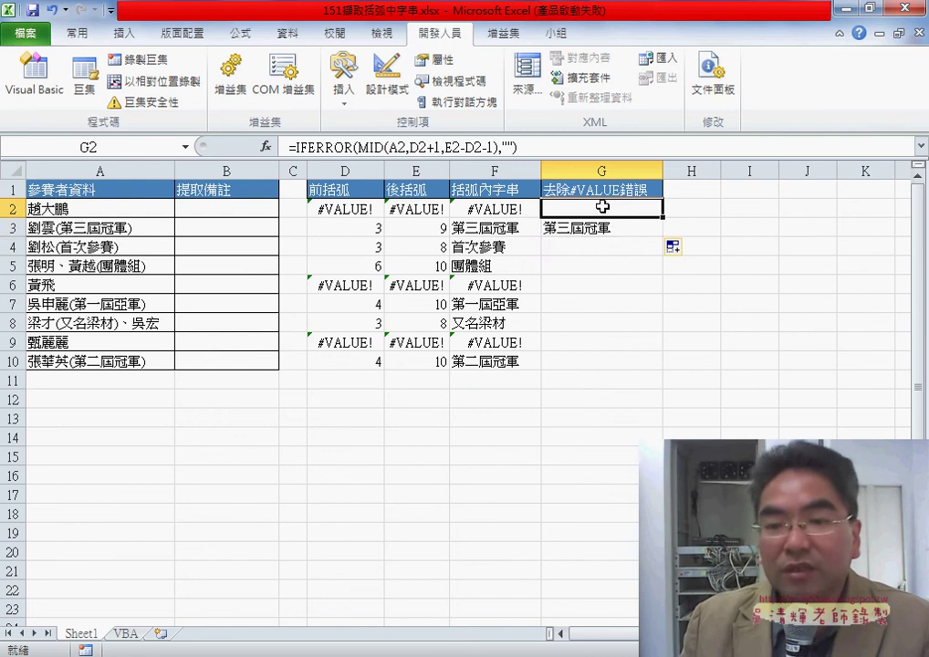
Step: Fill G3's IFERROR formula down to G10, then compare the D3, E3, F3 and G3 formulas
{"action": "left_click", "coordinate": [605, 230]}
{"action": "left_click_drag", "start_coordinate": [657, 240], "coordinate": [662, 368]}
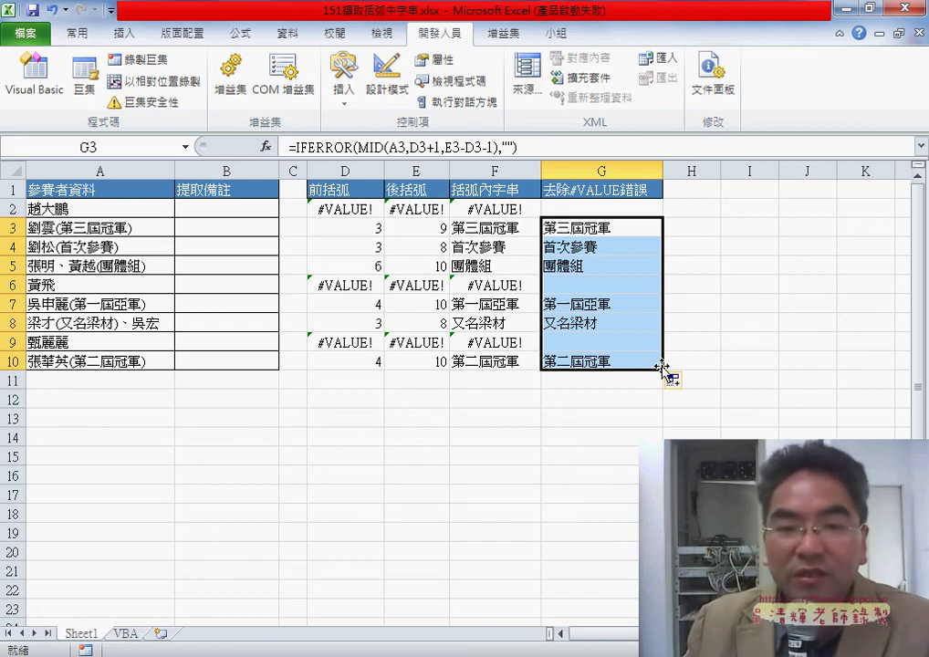
{"action": "left_click", "coordinate": [337, 229]}
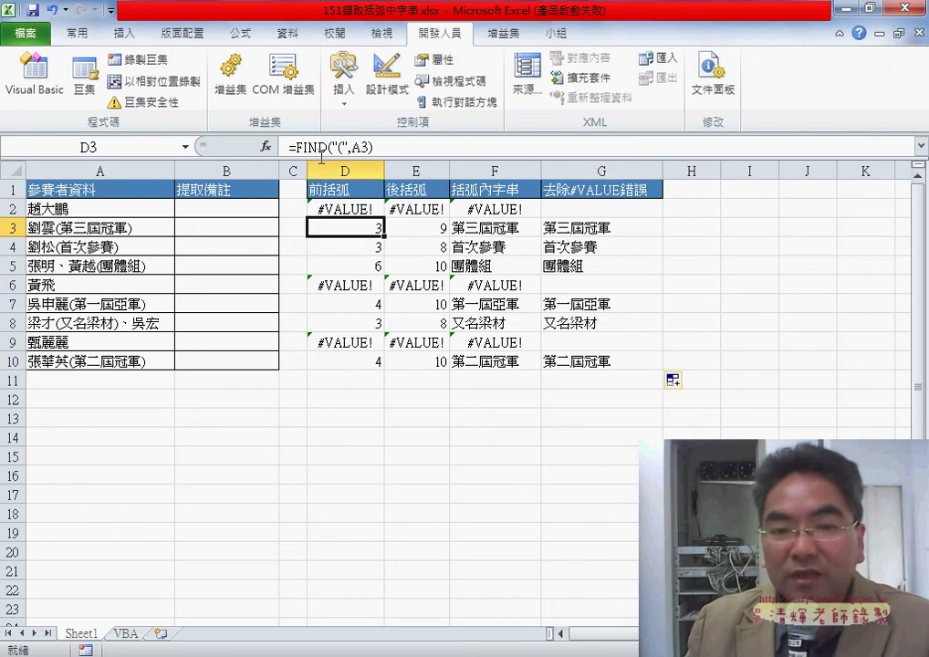
{"action": "left_click", "coordinate": [421, 229]}
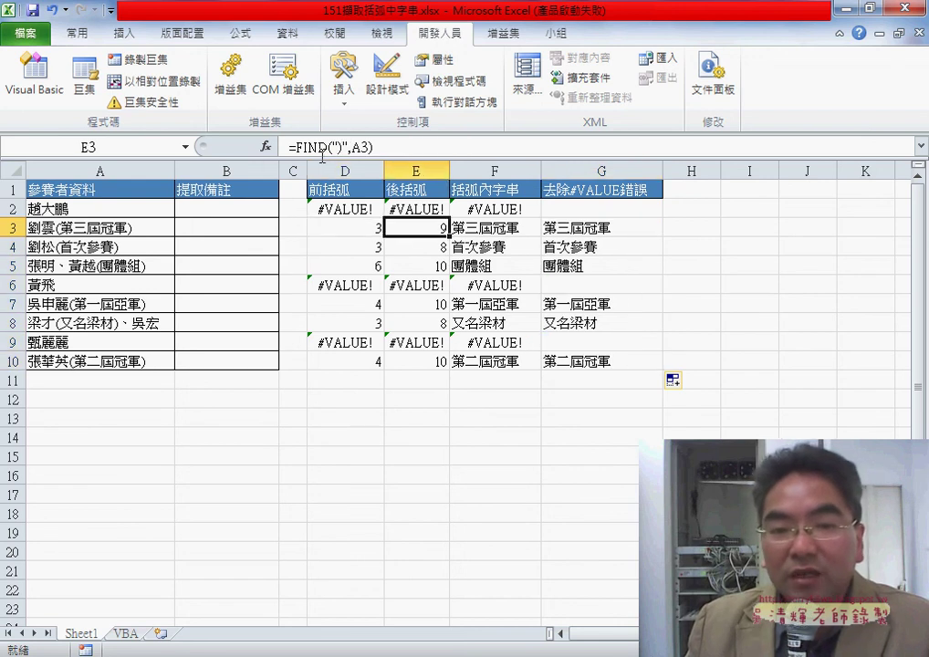
{"action": "left_click", "coordinate": [479, 230]}
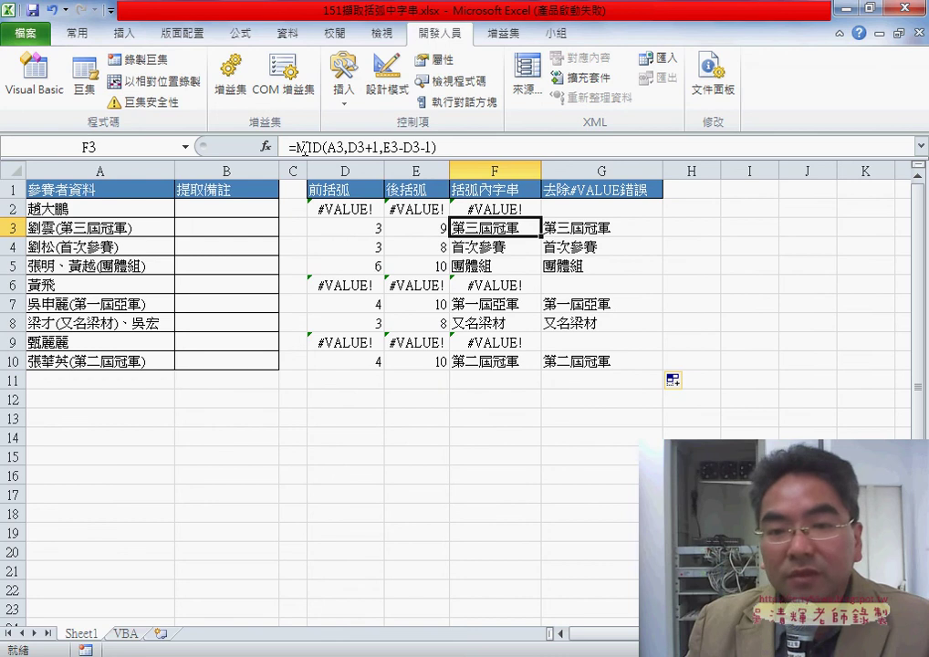
{"action": "left_click", "coordinate": [593, 230]}
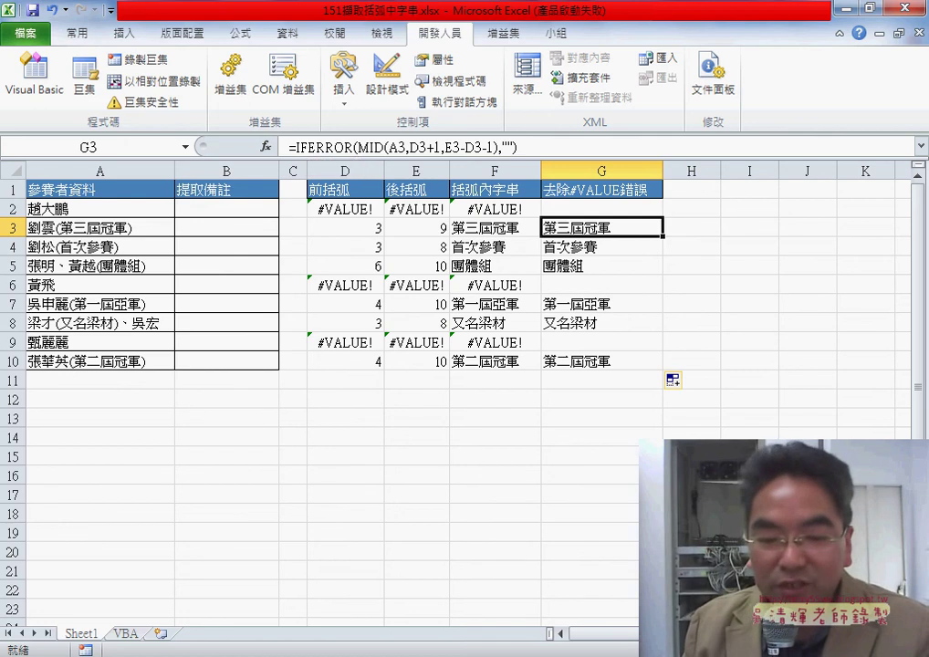
Step: Review the numbered formula list and VBA heading in the Google Doc lesson notes, then return to Excel
{"action": "left_click", "coordinate": [362, 622]}
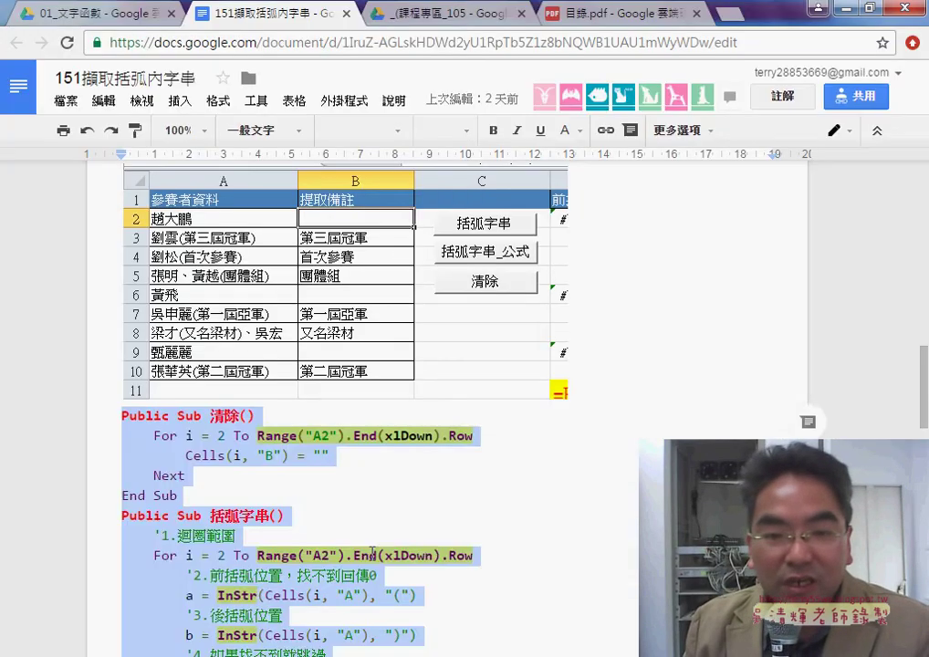
{"action": "scroll", "coordinate": [383, 439], "scroll_direction": "up", "scroll_amount": 1}
{"action": "scroll", "coordinate": [382, 439], "scroll_direction": "up", "scroll_amount": 3}
{"action": "scroll", "coordinate": [383, 439], "scroll_direction": "up", "scroll_amount": 3}
{"action": "scroll", "coordinate": [383, 439], "scroll_direction": "up", "scroll_amount": 3}
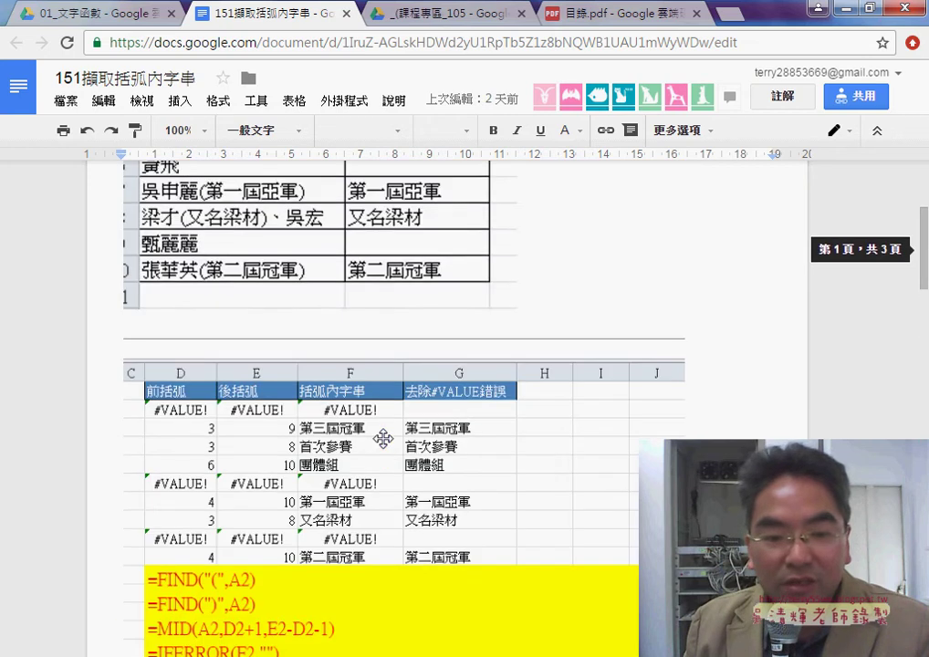
{"action": "scroll", "coordinate": [384, 440], "scroll_direction": "down", "scroll_amount": 2}
{"action": "scroll", "coordinate": [384, 370], "scroll_direction": "down", "scroll_amount": 1}
{"action": "scroll", "coordinate": [385, 369], "scroll_direction": "up", "scroll_amount": 2}
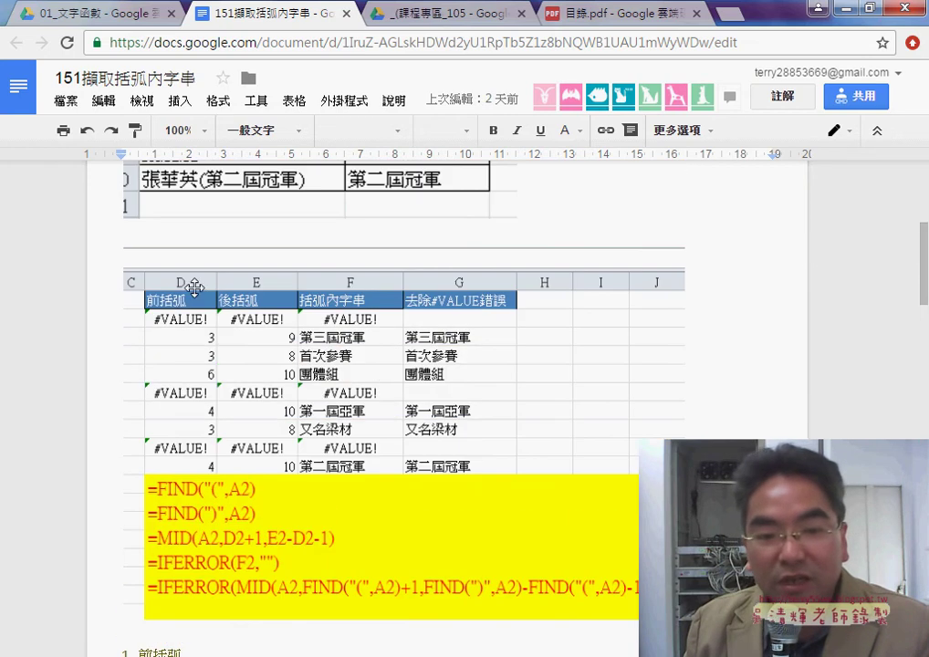
{"action": "scroll", "coordinate": [317, 420], "scroll_direction": "down", "scroll_amount": 1}
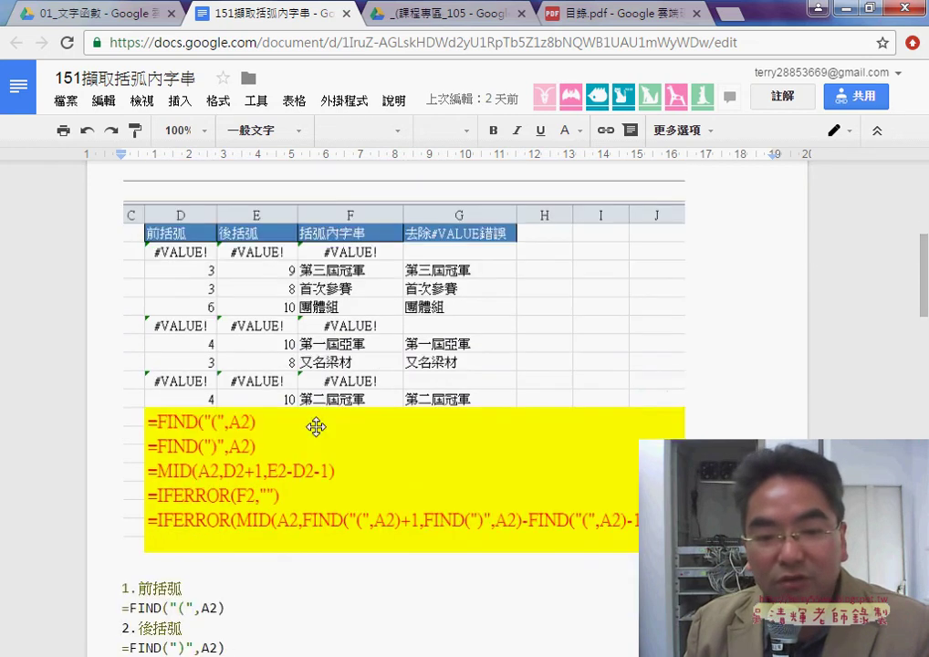
{"action": "scroll", "coordinate": [273, 460], "scroll_direction": "down", "scroll_amount": 1}
{"action": "scroll", "coordinate": [280, 482], "scroll_direction": "down", "scroll_amount": 1}
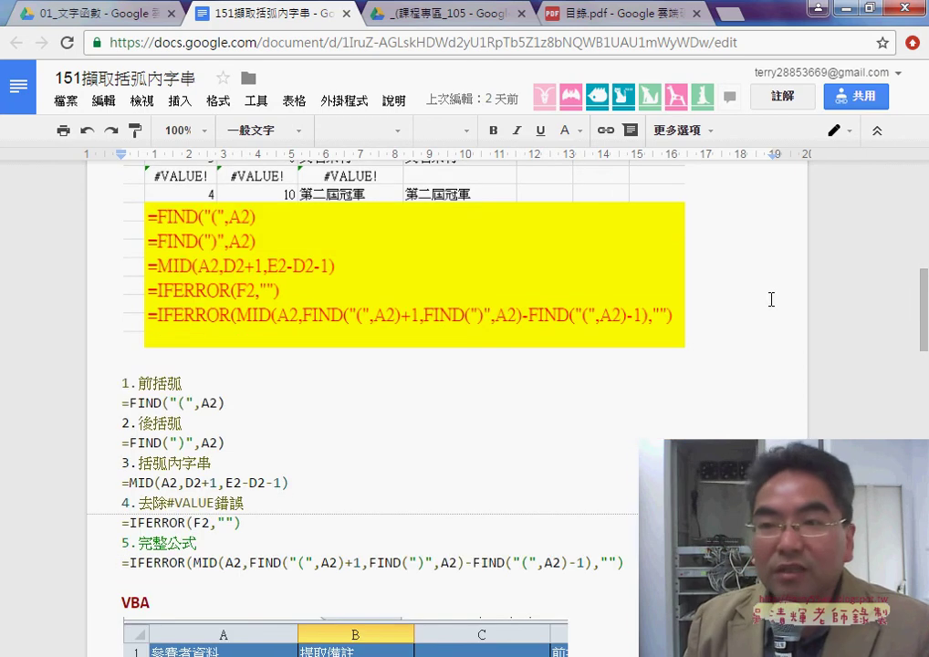
{"action": "left_click", "coordinate": [818, 8]}
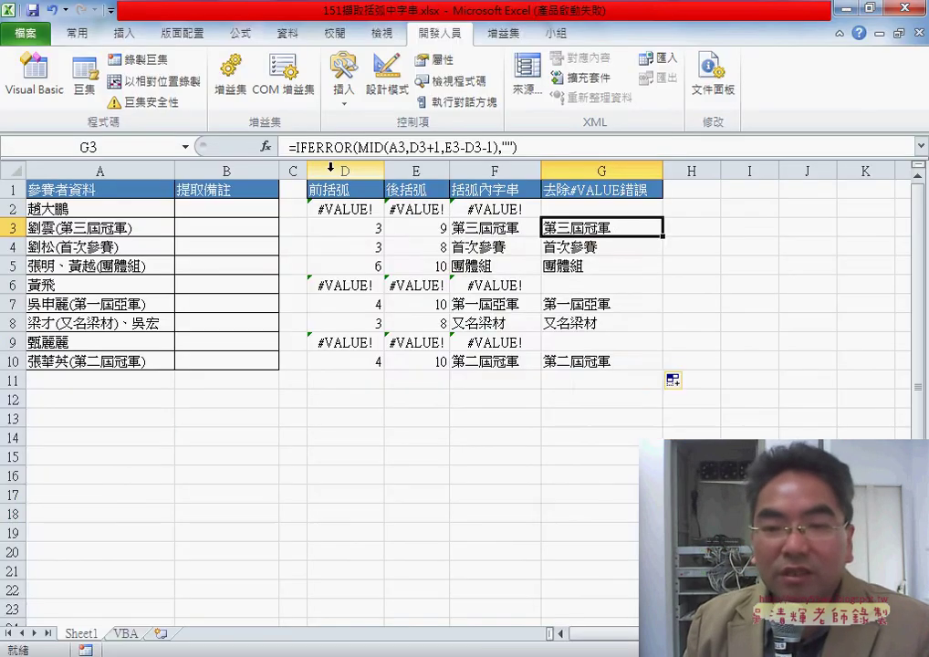
Step: Select helper columns D:G and check the existing FIND formula in D2
{"action": "left_click_drag", "start_coordinate": [349, 171], "coordinate": [635, 180]}
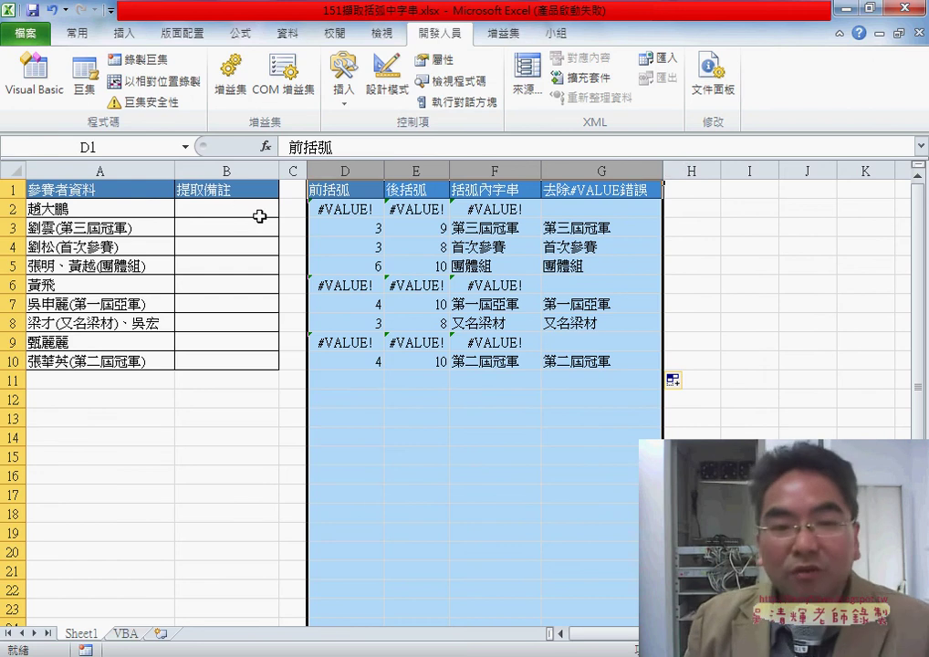
{"action": "left_click", "coordinate": [237, 213]}
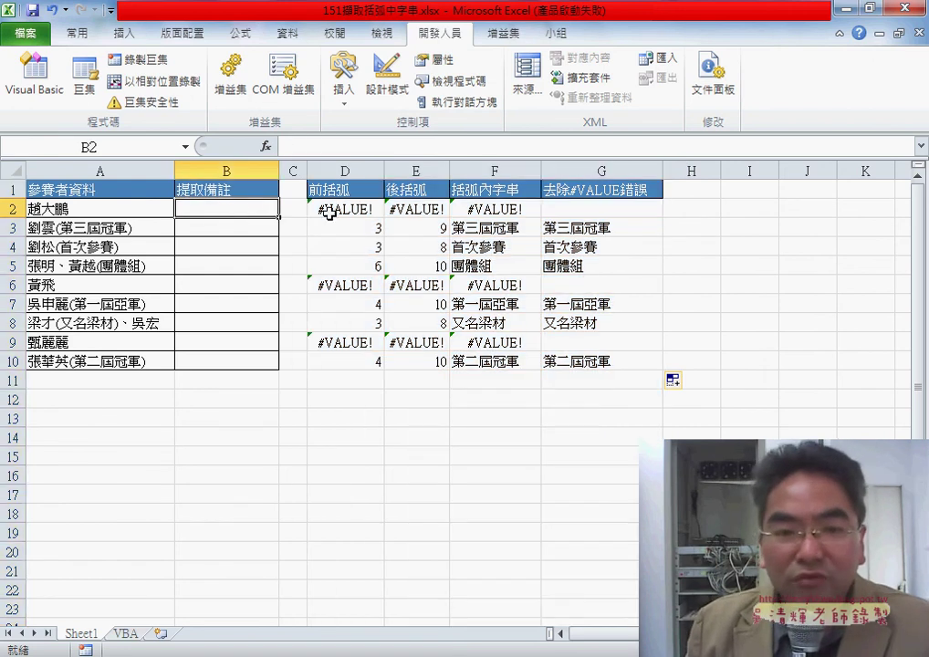
{"action": "left_click", "coordinate": [330, 213]}
Step: Enter =FIND("(",A2) in B2 from the recently used FIND function
{"action": "left_click", "coordinate": [247, 206]}
{"action": "left_click", "coordinate": [266, 146]}
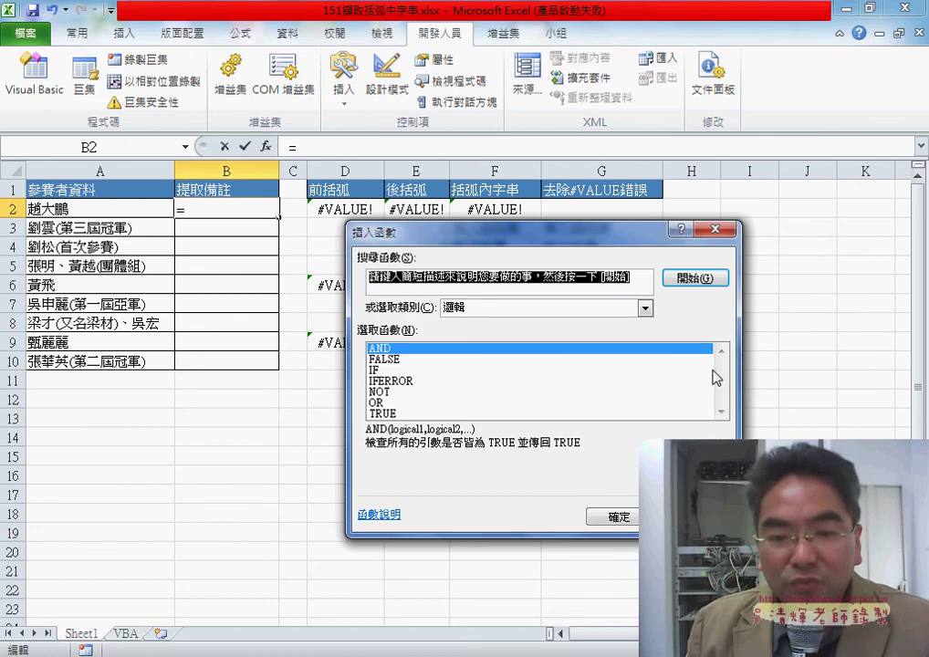
{"action": "left_click", "coordinate": [466, 308]}
{"action": "left_click", "coordinate": [480, 320]}
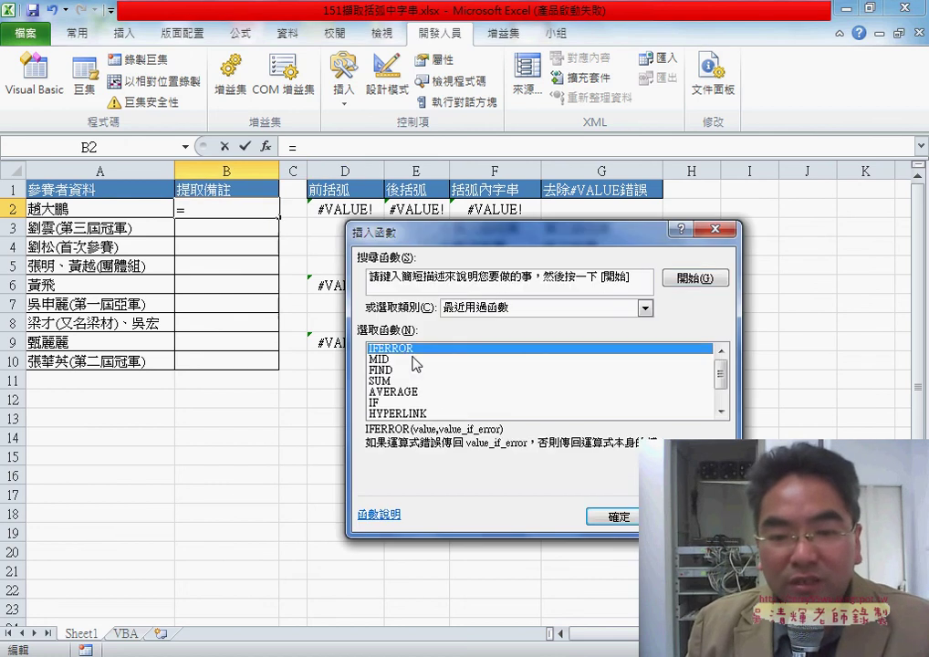
{"action": "double_click", "coordinate": [380, 369]}
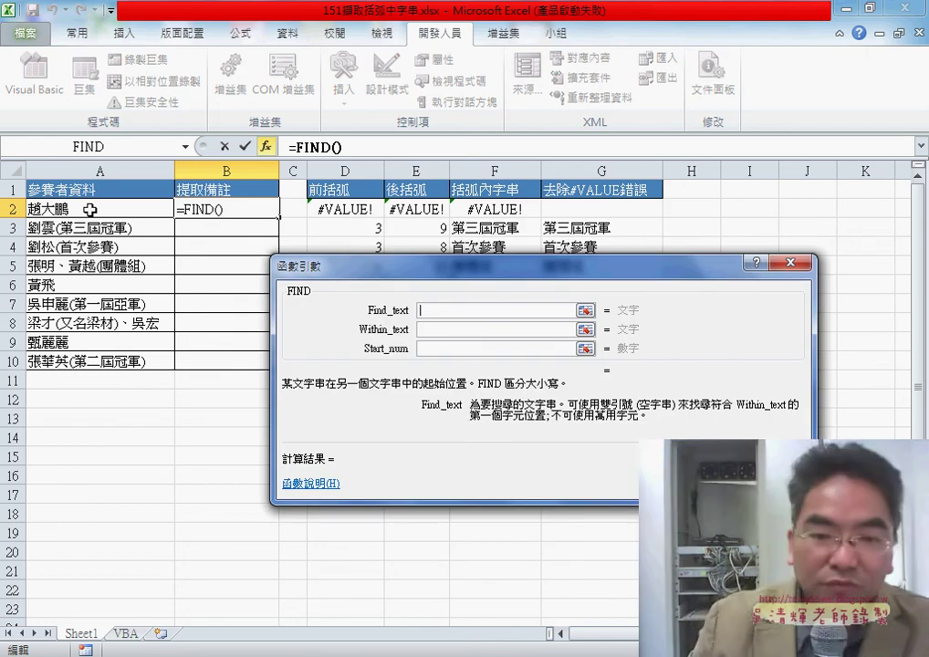
{"action": "type", "text": "("}
{"action": "left_click", "coordinate": [423, 330]}
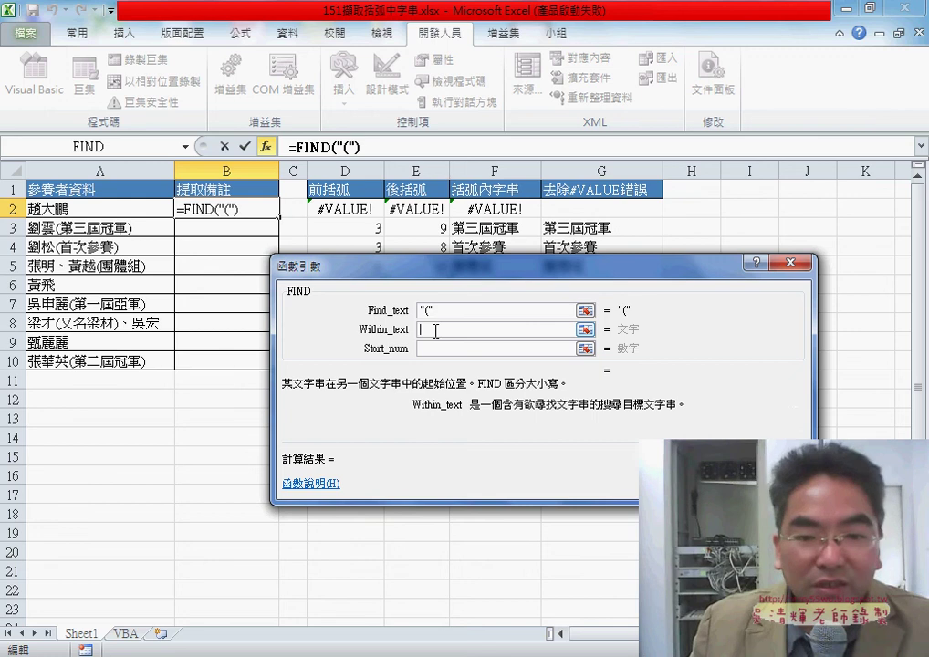
{"action": "left_click", "coordinate": [128, 209]}
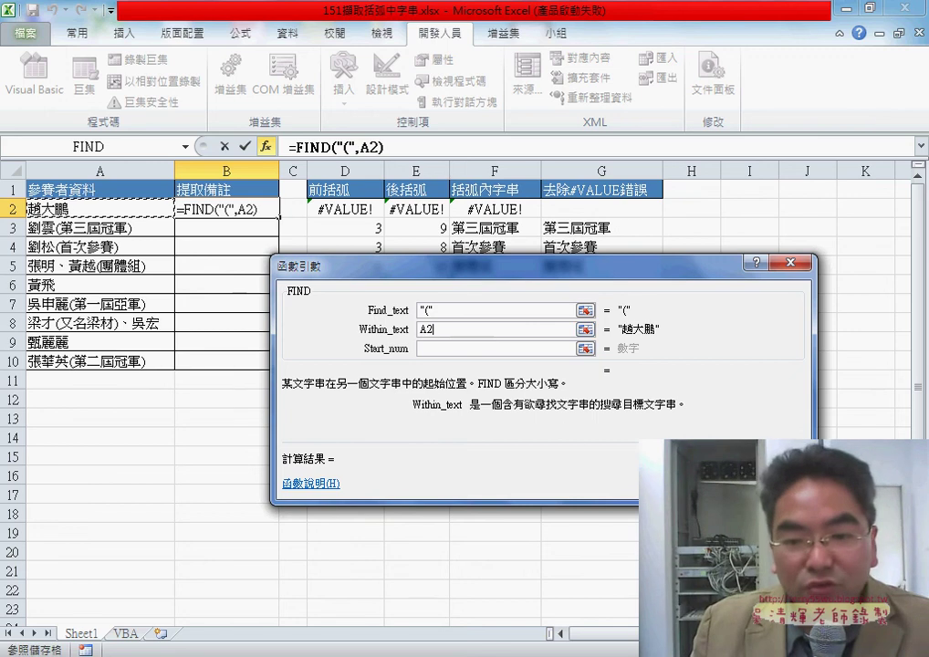
{"action": "key", "text": "Return"}
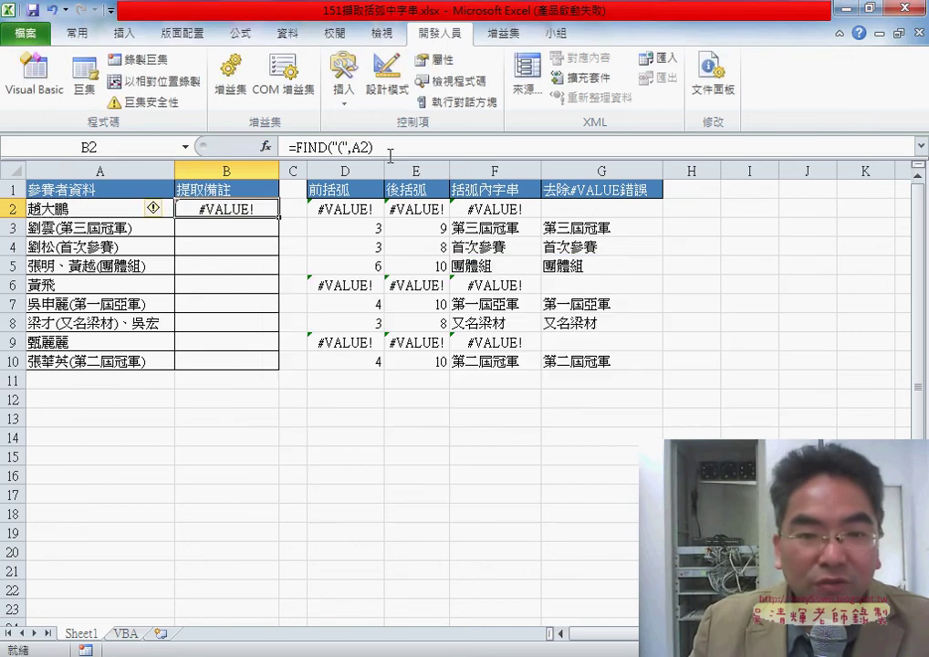
Step: Cut the FIND expression out of B2's formula and insert the MID function instead
{"action": "left_click_drag", "start_coordinate": [296, 146], "coordinate": [370, 146]}
{"action": "right_click", "coordinate": [315, 149]}
{"action": "left_click", "coordinate": [345, 160]}
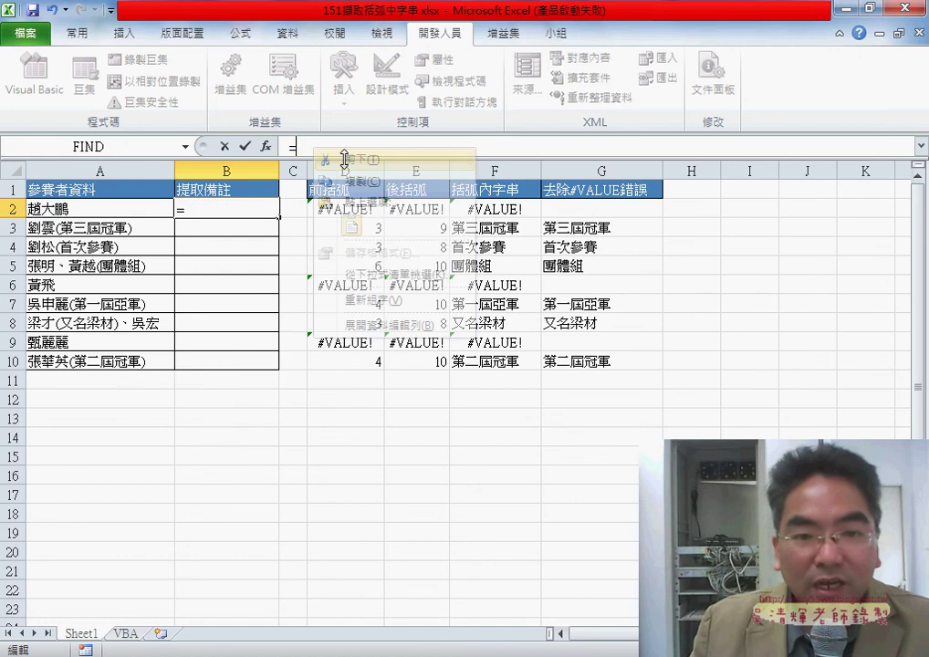
{"action": "left_click", "coordinate": [266, 146]}
{"action": "double_click", "coordinate": [455, 371]}
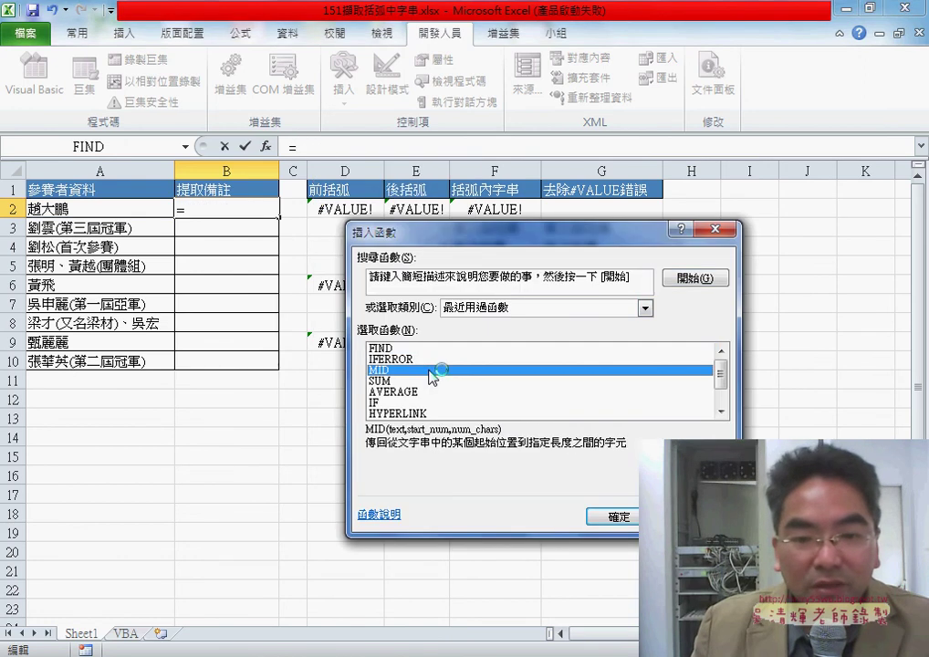
Step: Set MID's text to A2 and start to FIND("(",A2)+1, pasting FIND into the character count
{"action": "left_click", "coordinate": [121, 211]}
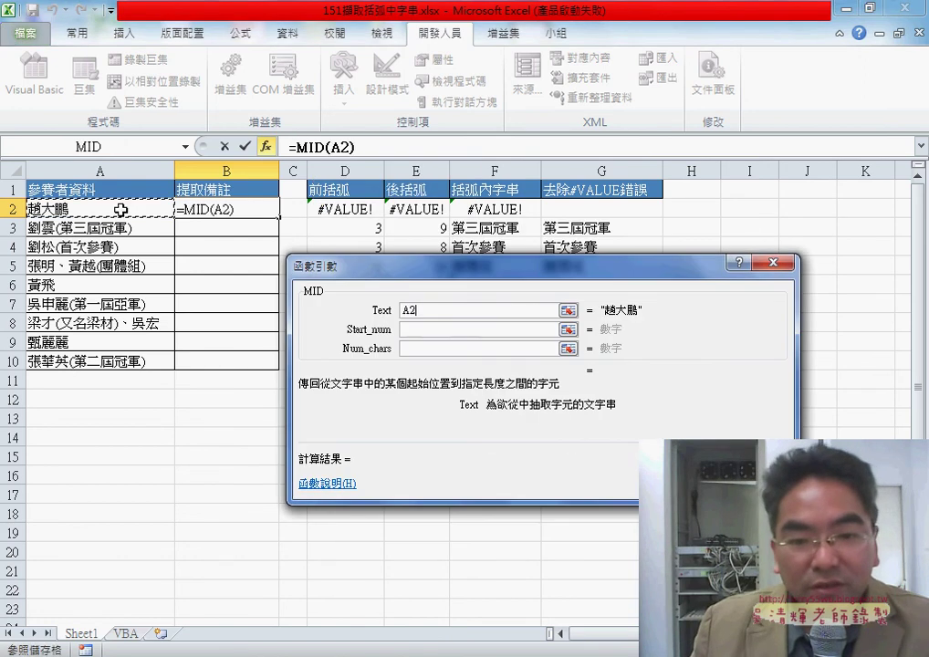
{"action": "left_click", "coordinate": [433, 333]}
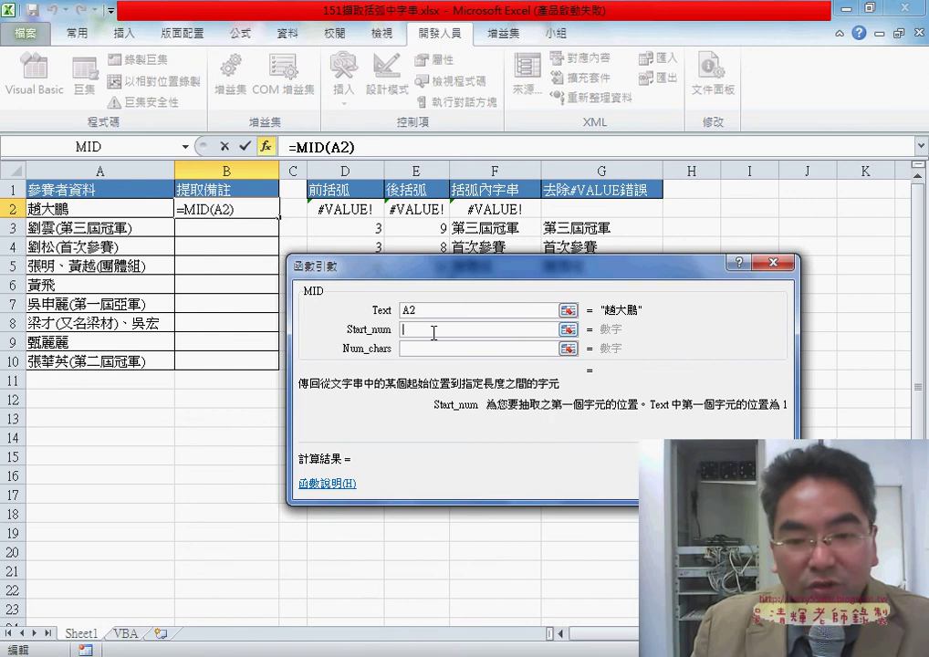
{"action": "right_click", "coordinate": [434, 332]}
{"action": "left_click", "coordinate": [467, 386]}
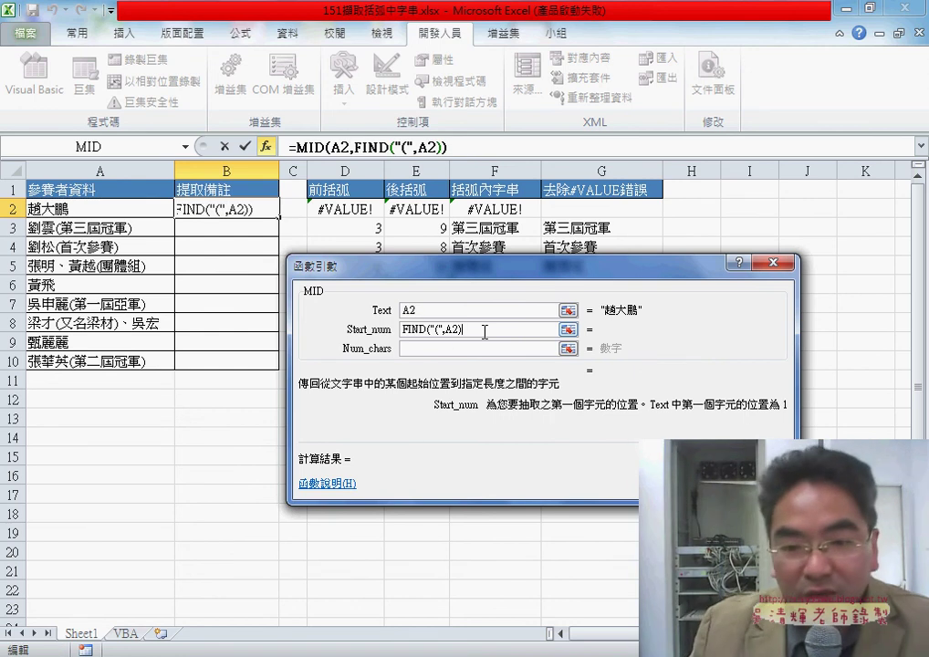
{"action": "type", "text": "+1"}
{"action": "left_click_drag", "start_coordinate": [458, 333], "coordinate": [400, 330]}
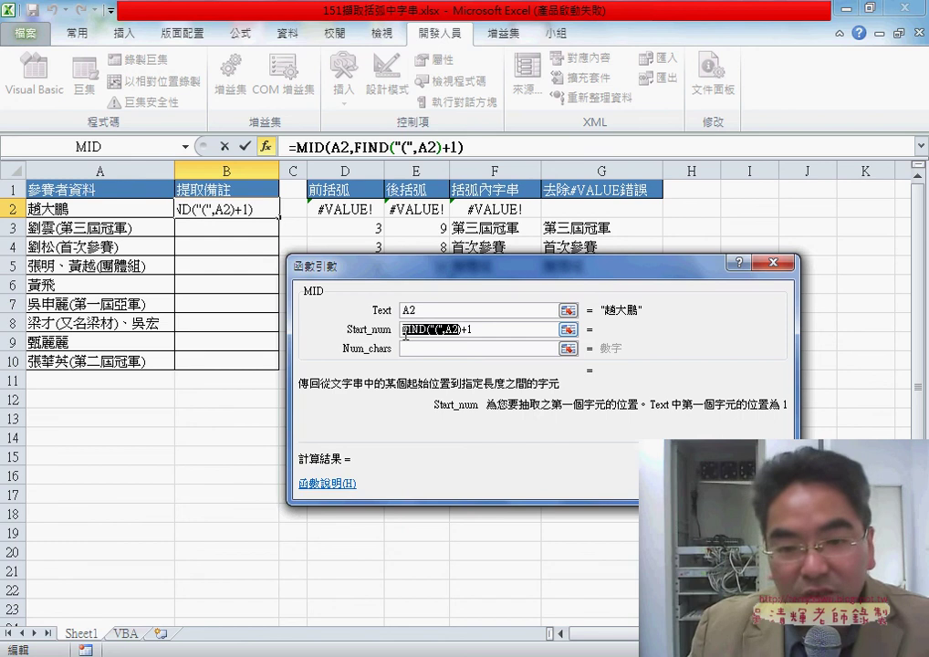
{"action": "left_click", "coordinate": [453, 347]}
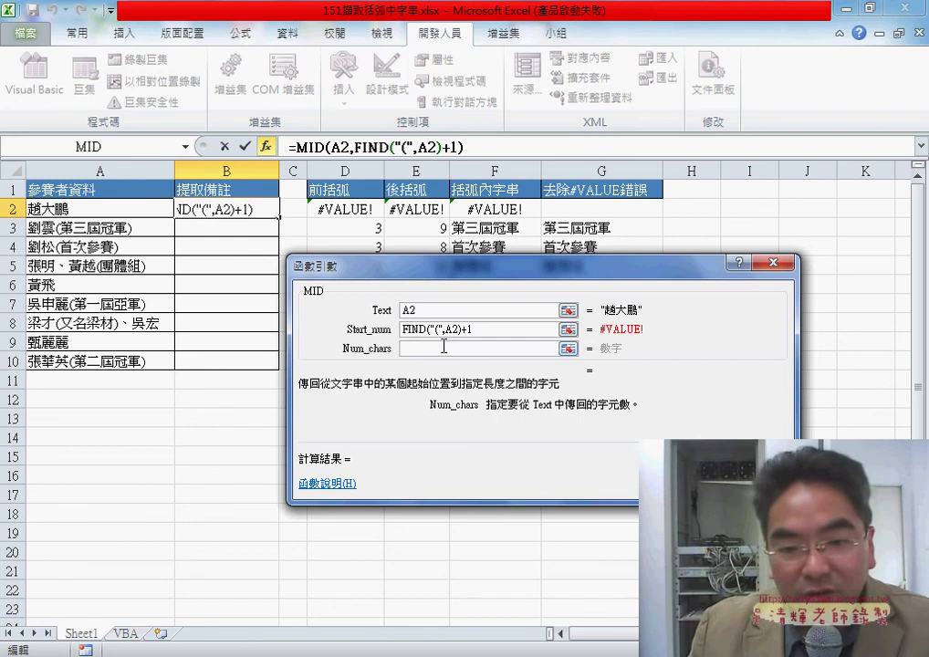
{"action": "right_click", "coordinate": [444, 347]}
{"action": "left_click", "coordinate": [453, 399]}
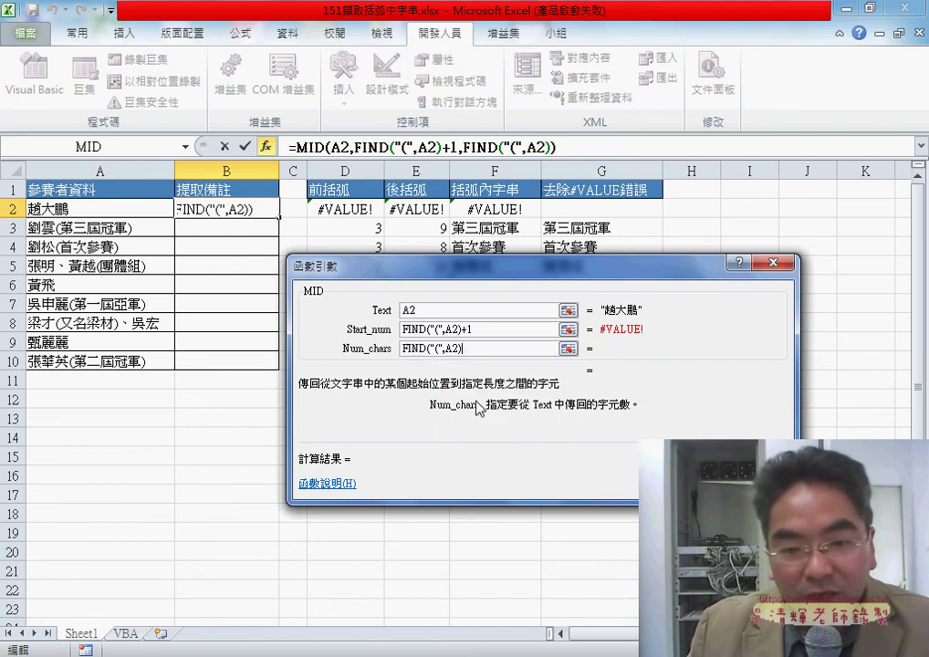
Step: Complete the count as FIND(")",A2)-FIND("(",A2)-1 and commit the MID formula to B2
{"action": "left_click", "coordinate": [439, 348]}
{"action": "key", "text": "BackSpace"}
{"action": "type", "text": ")"}
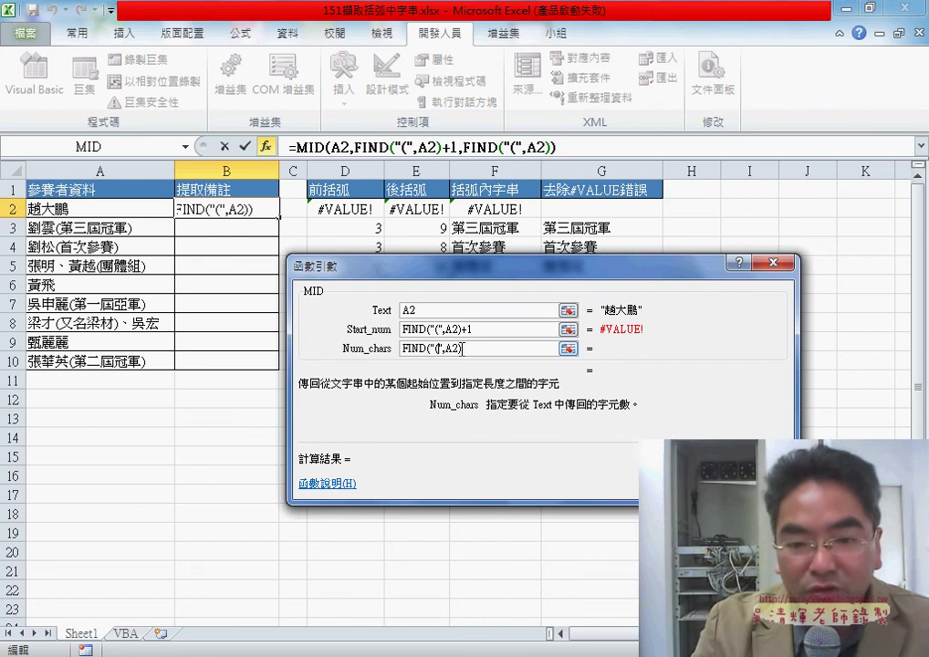
{"action": "type", "text": "-"}
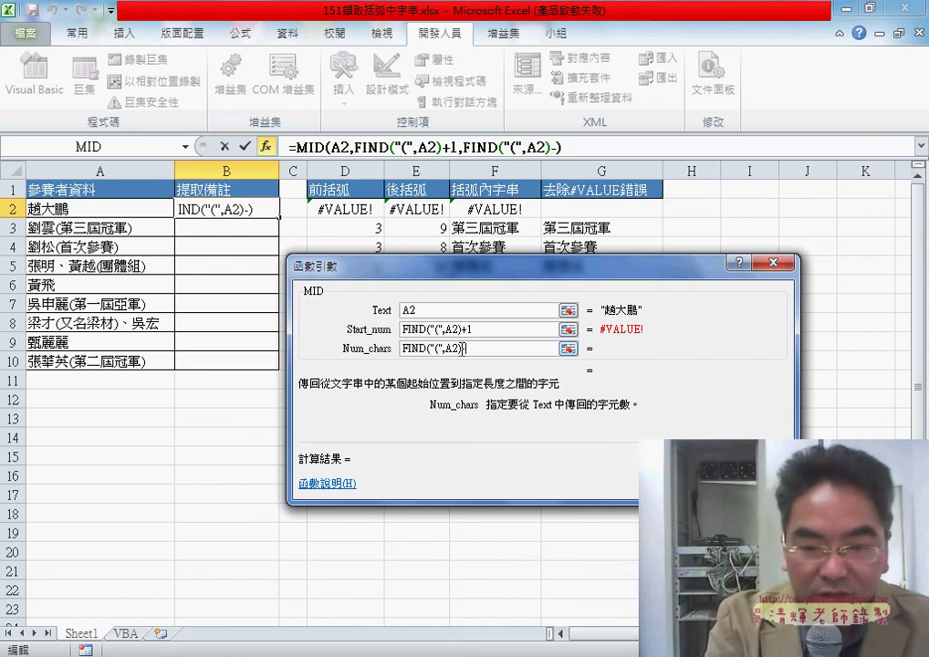
{"action": "key", "text": "ctrl+v"}
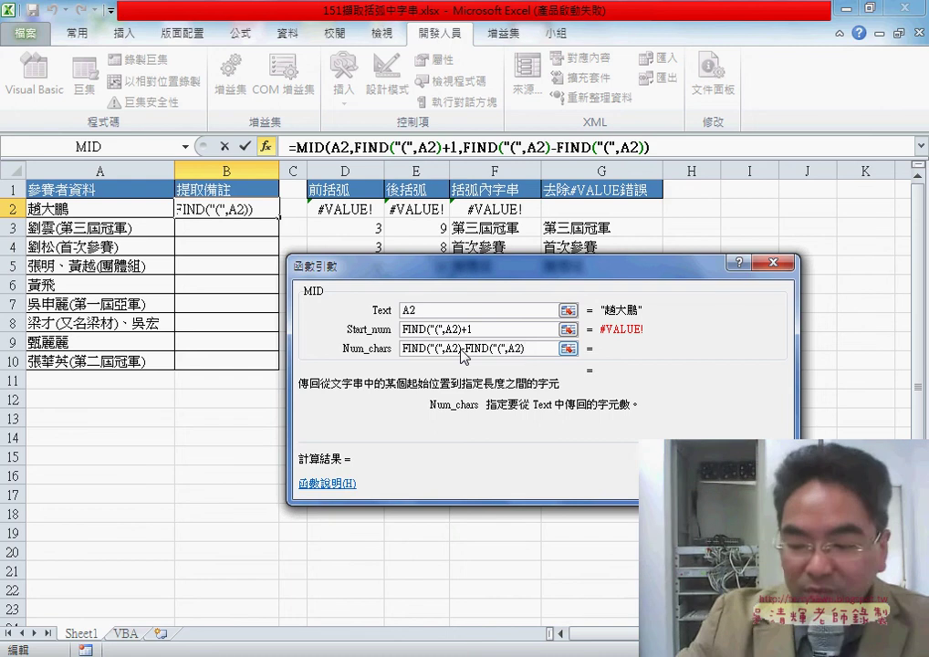
{"action": "type", "text": "+1"}
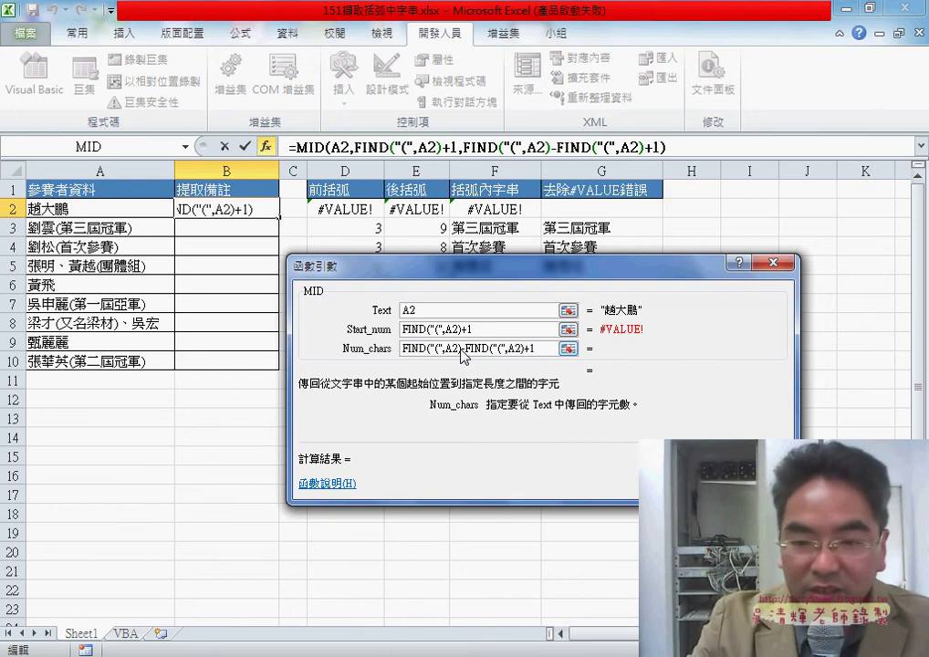
{"action": "key", "text": "BackSpace"}
{"action": "key", "text": "BackSpace"}
{"action": "type", "text": "-"}
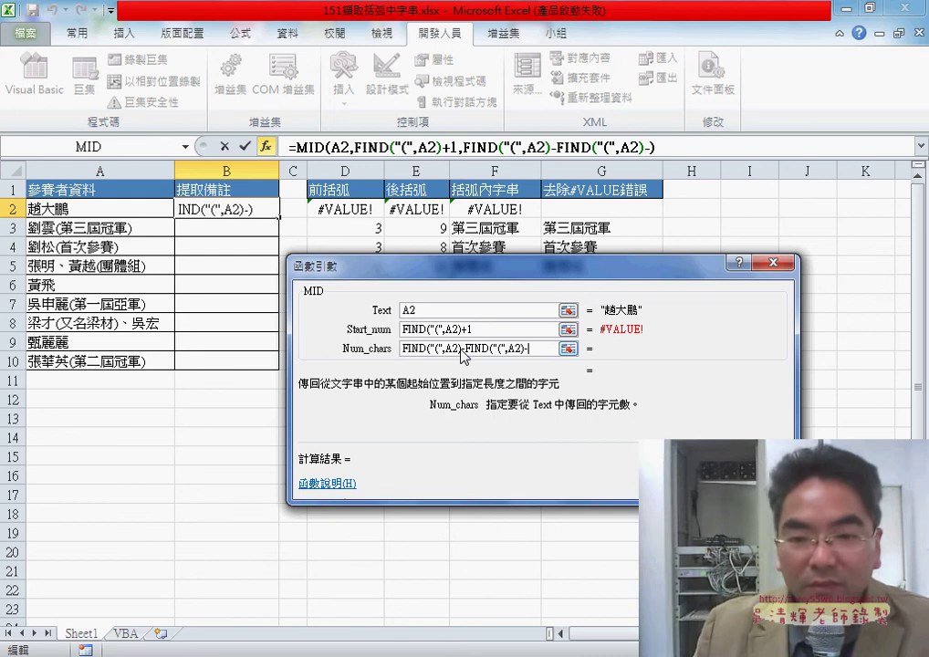
{"action": "type", "text": "1"}
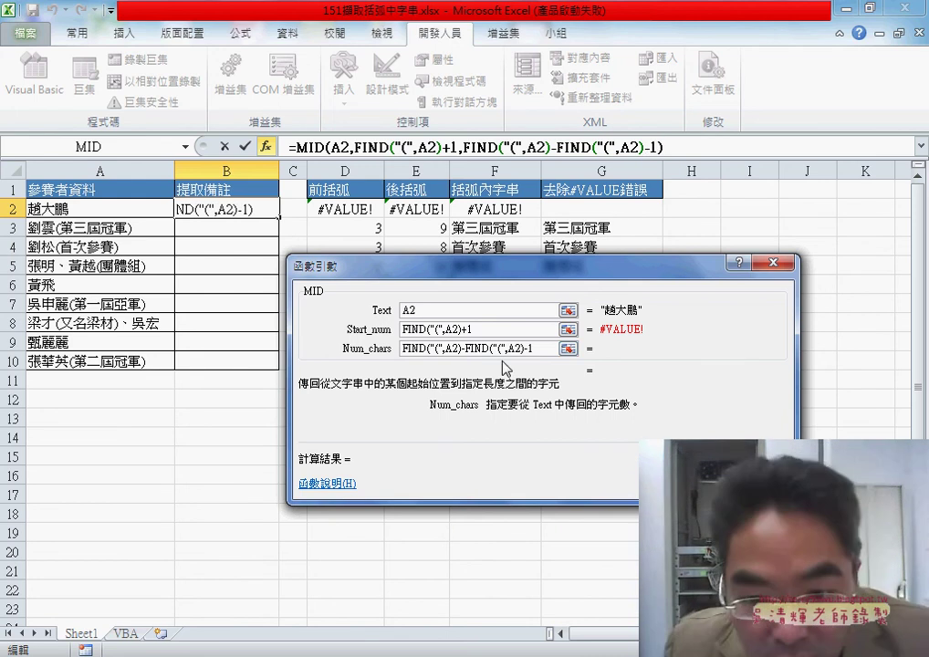
{"action": "left_click", "coordinate": [430, 351]}
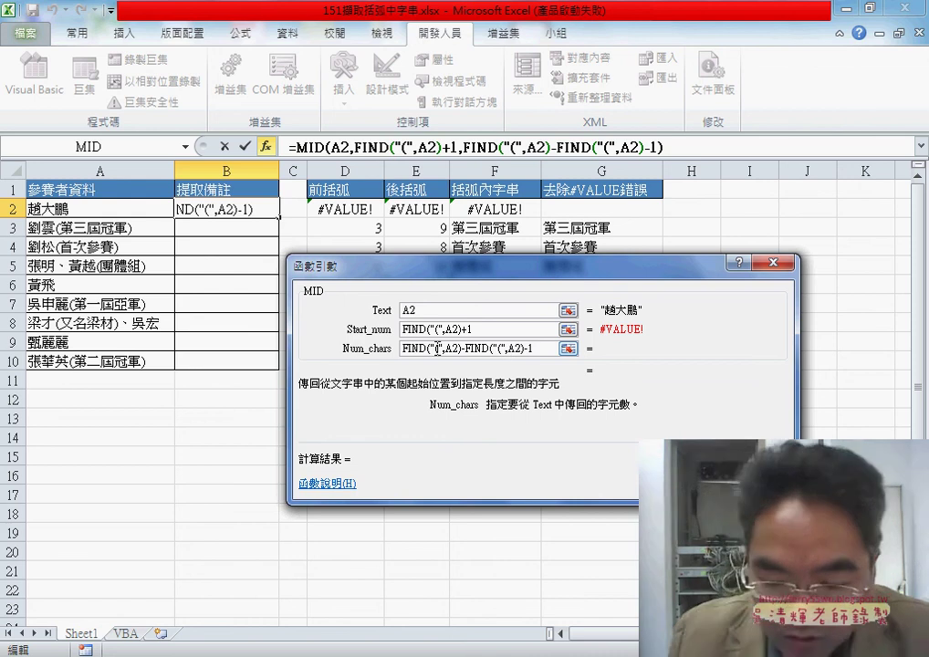
{"action": "type", "text": ")"}
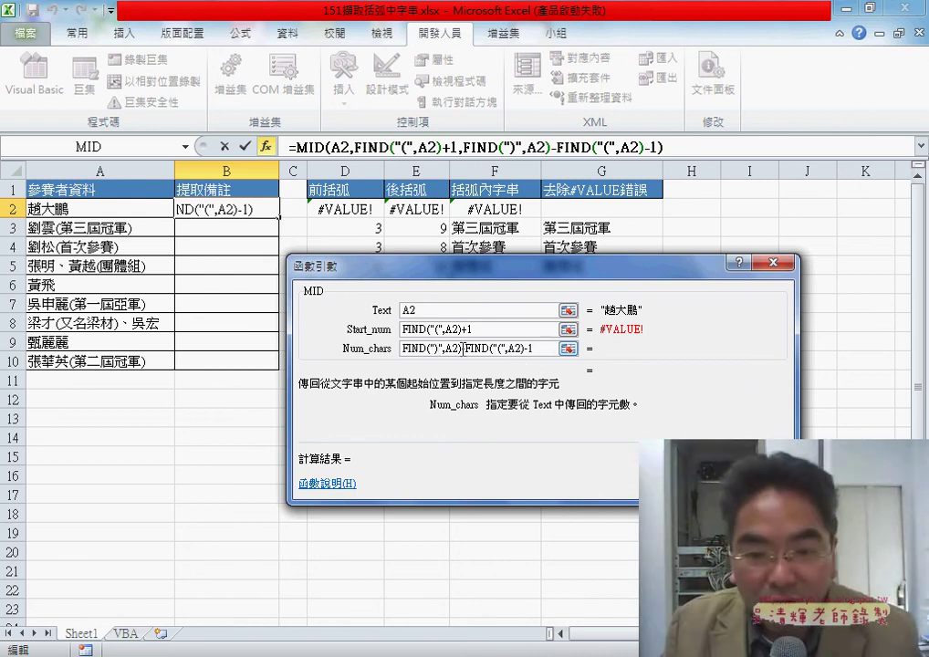
{"action": "mouse_move", "coordinate": [403, 349]}
{"action": "left_mouse_down"}
{"action": "mouse_move", "coordinate": [526, 349]}
{"action": "mouse_move", "coordinate": [403, 350]}
{"action": "left_mouse_up"}
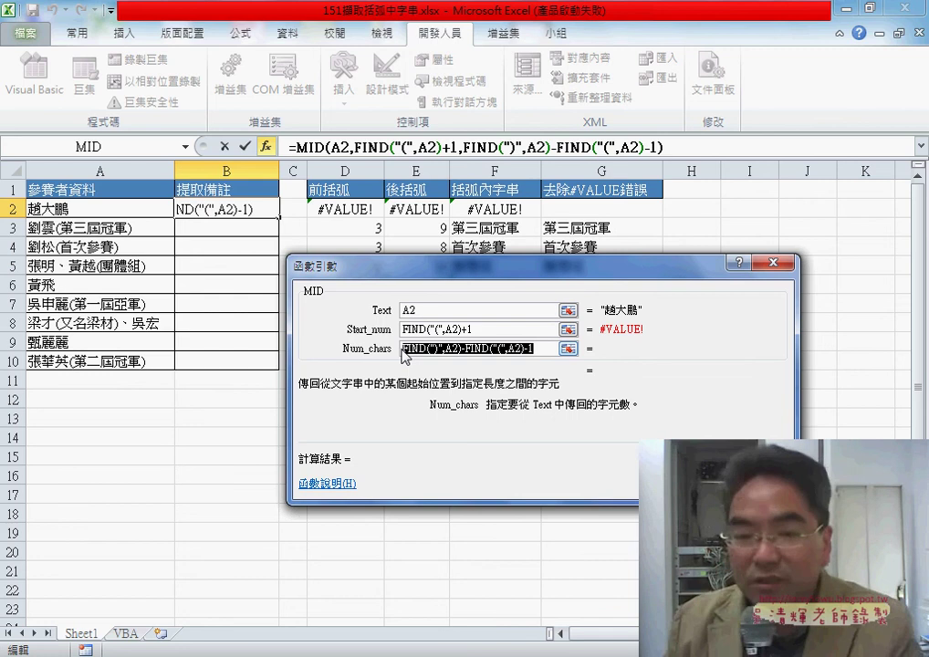
{"action": "key", "text": "Return"}
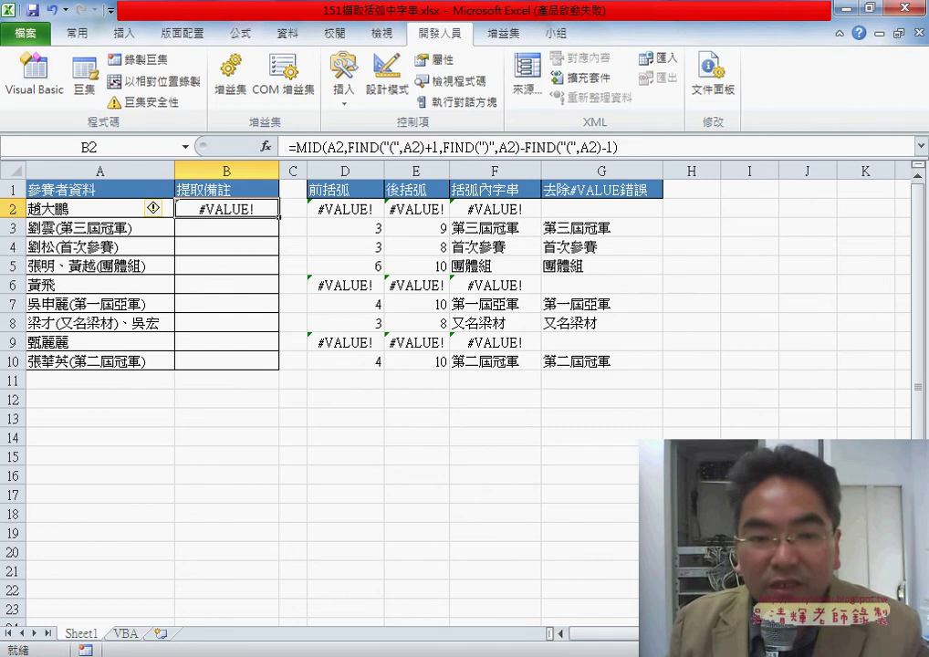
Step: Fill the MID formula down to row 10, then cut B2's formula text for rewrapping
{"action": "left_click_drag", "start_coordinate": [278, 217], "coordinate": [274, 363]}
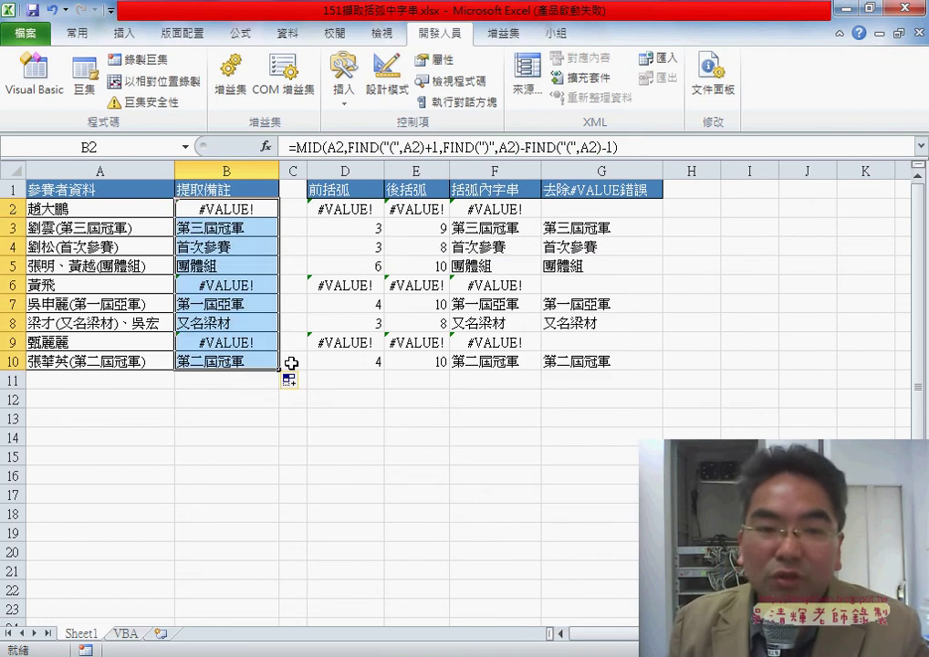
{"action": "left_click", "coordinate": [251, 201]}
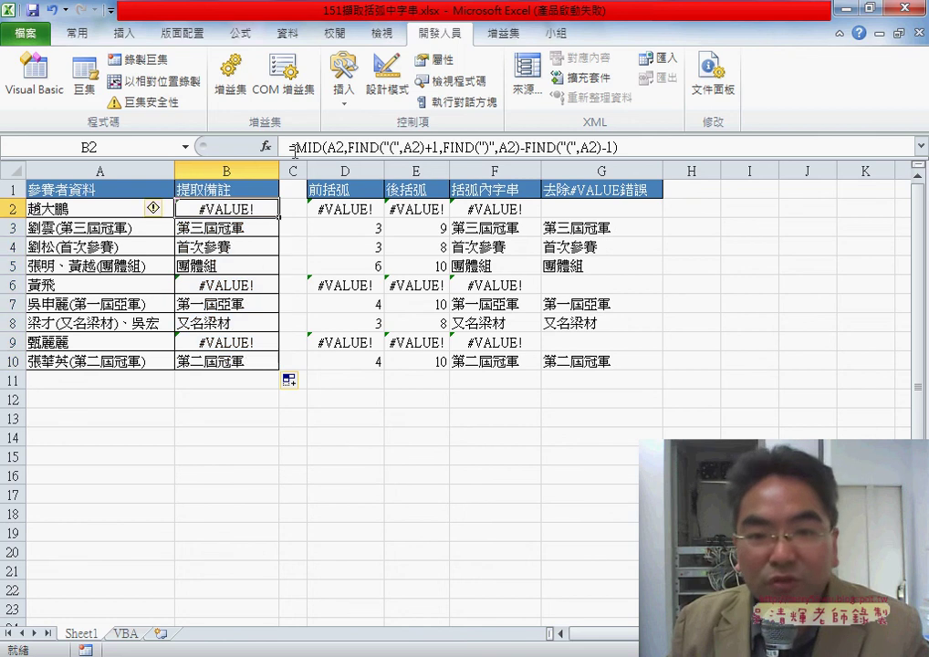
{"action": "left_click_drag", "start_coordinate": [294, 147], "coordinate": [686, 148]}
{"action": "right_click", "coordinate": [576, 152]}
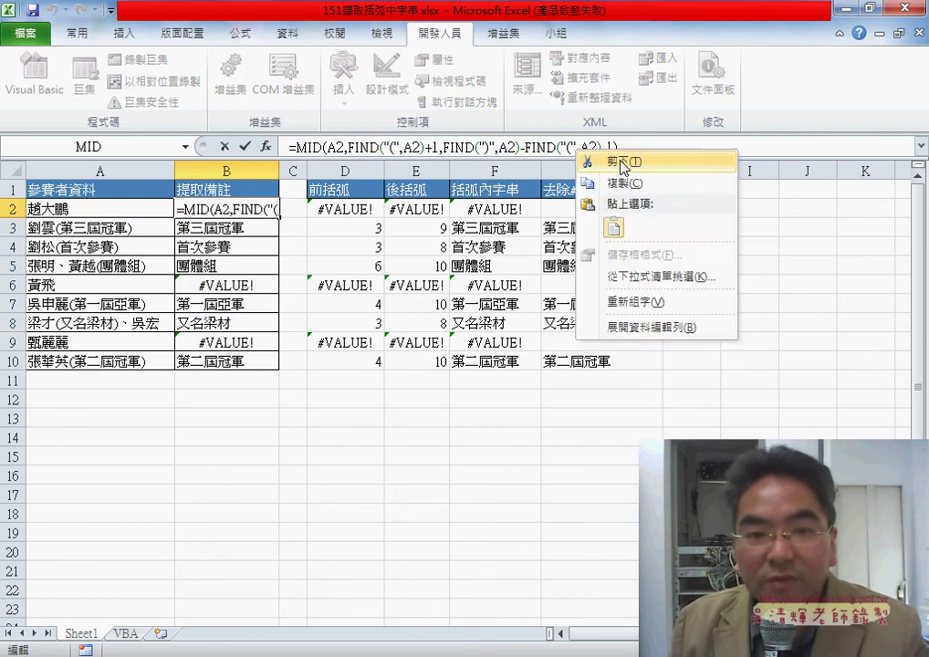
{"action": "left_click", "coordinate": [623, 163]}
Step: Wrap B2's formula in IFERROR with "" as the error value and fill it to B10
{"action": "left_click", "coordinate": [266, 146]}
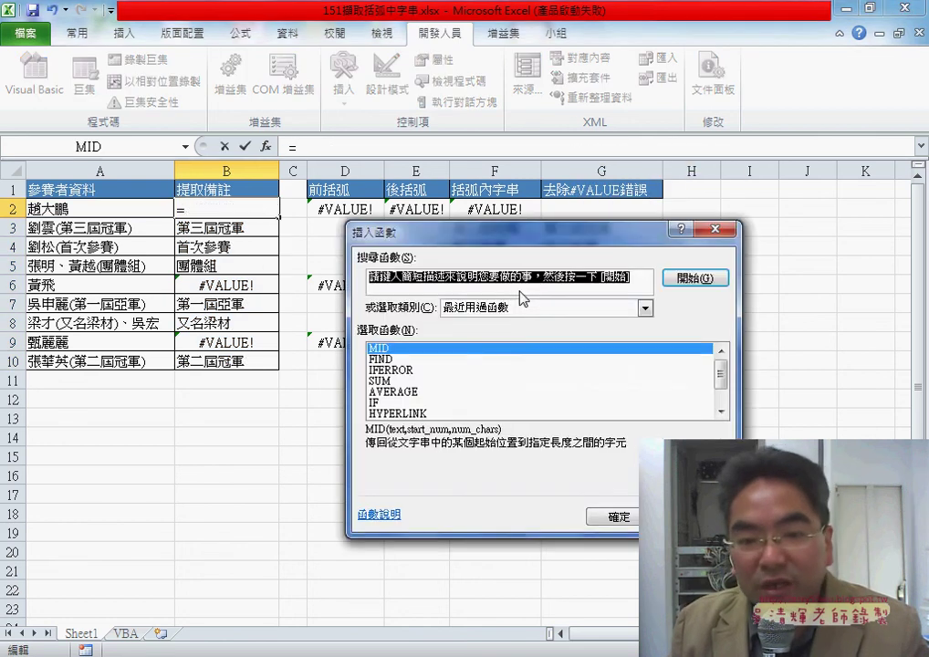
{"action": "left_click", "coordinate": [518, 308]}
{"action": "left_click", "coordinate": [508, 325]}
{"action": "double_click", "coordinate": [402, 370]}
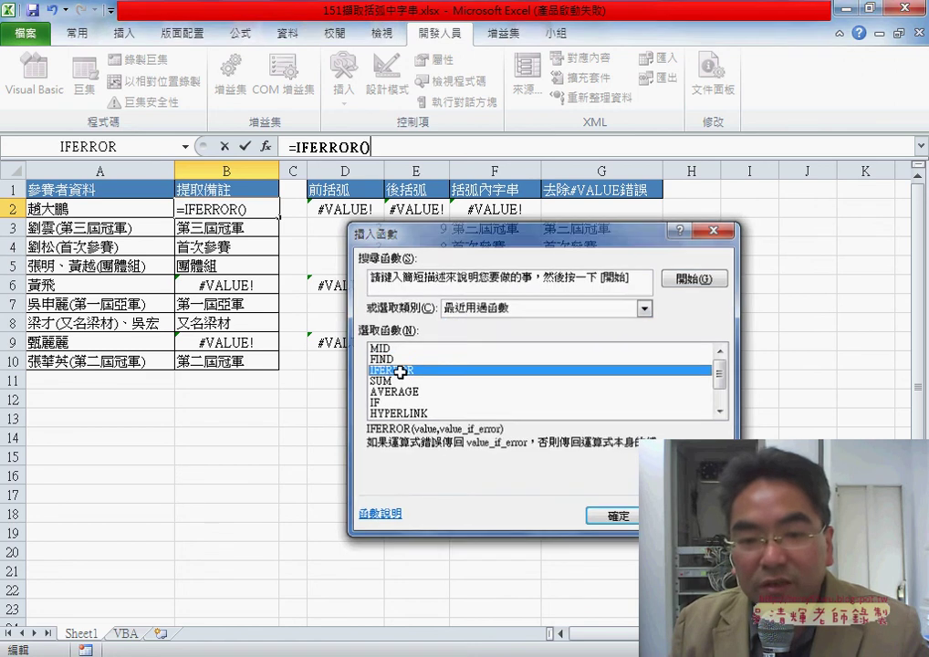
{"action": "right_click", "coordinate": [465, 322]}
{"action": "left_click", "coordinate": [493, 372]}
{"action": "left_click", "coordinate": [465, 340]}
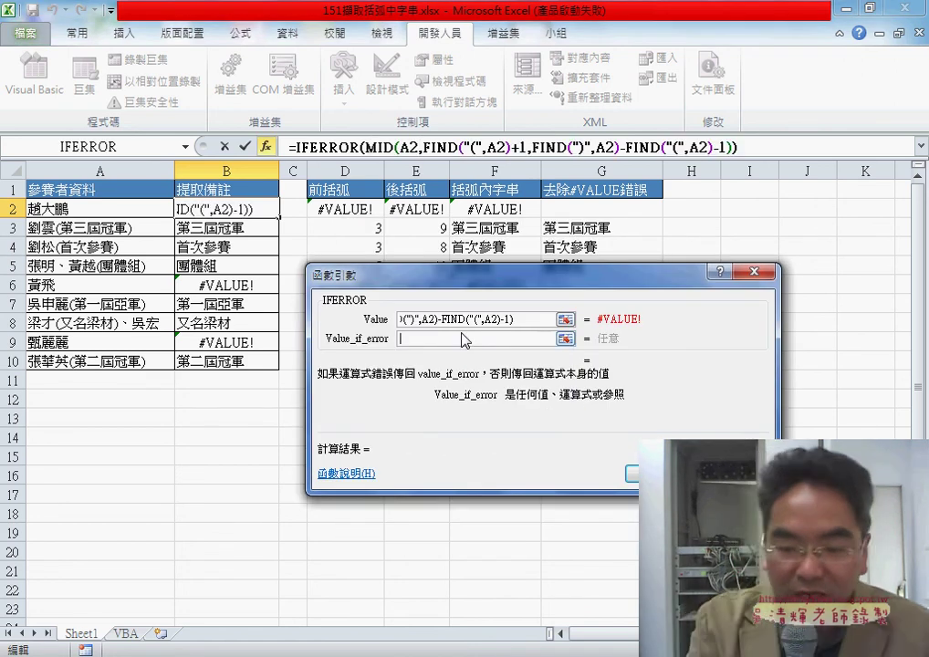
{"action": "type", "text": "\"\""}
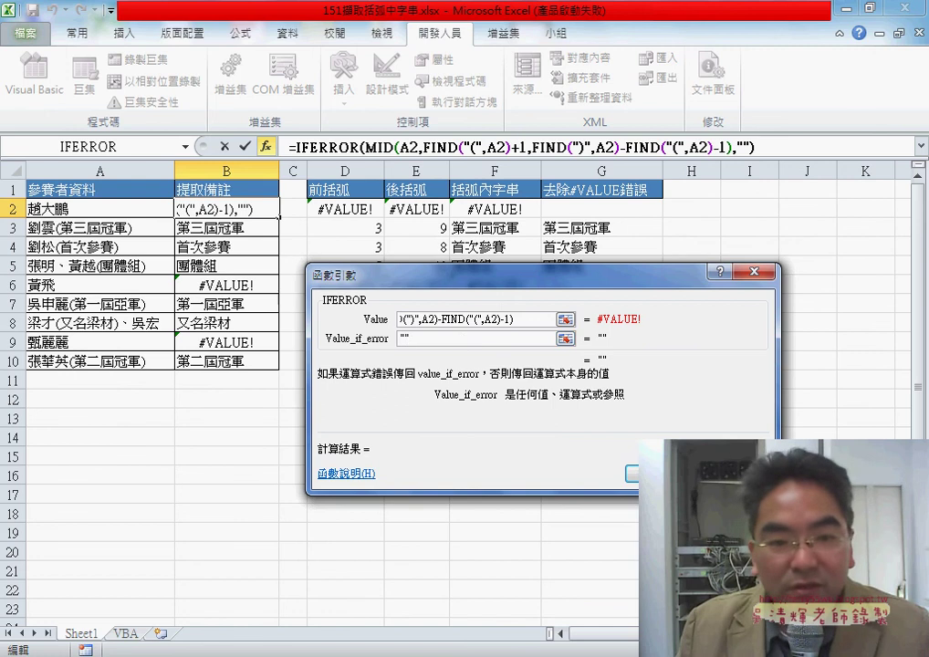
{"action": "key", "text": "Return"}
{"action": "left_click_drag", "start_coordinate": [280, 221], "coordinate": [277, 367]}
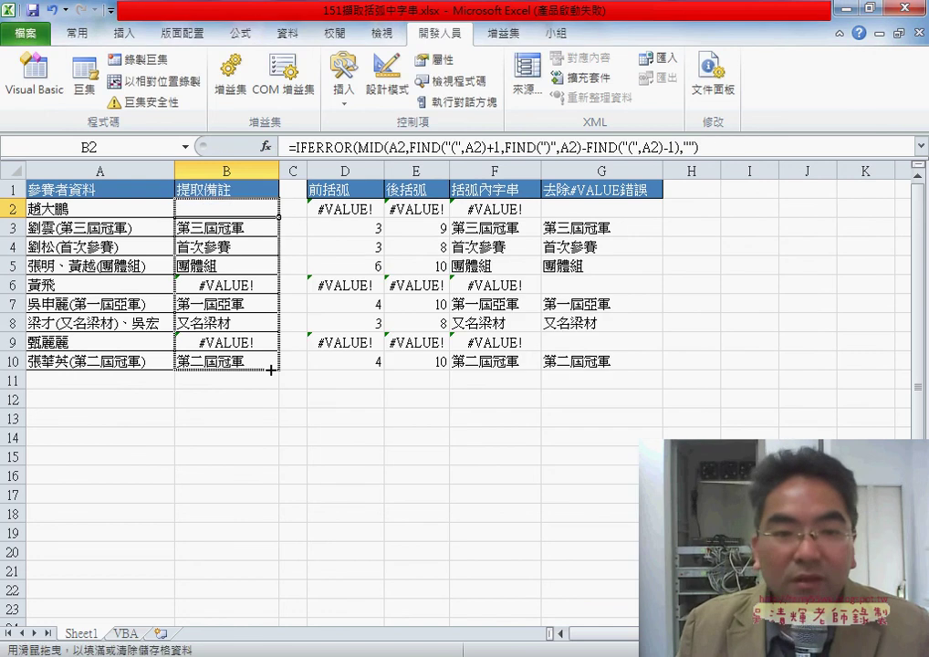
{"action": "left_click", "coordinate": [240, 210]}
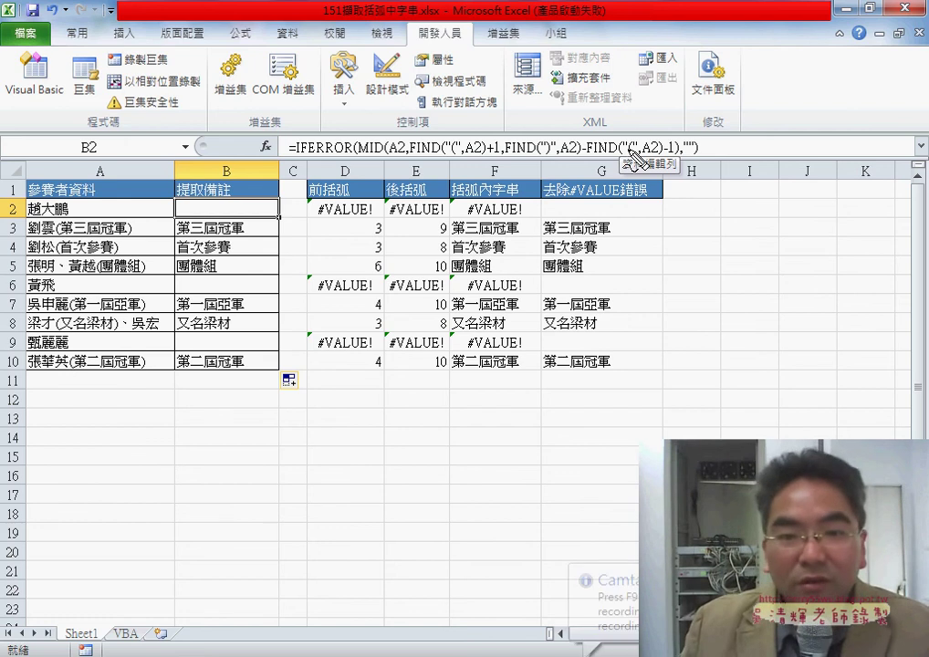
Step: Select ranges on the worksheet to review the filled formulas, then cancel with Escape
{"action": "mouse_move", "coordinate": [703, 161]}
{"action": "left_mouse_down"}
{"action": "mouse_move", "coordinate": [297, 168]}
{"action": "mouse_move", "coordinate": [706, 183]}
{"action": "mouse_move", "coordinate": [712, 166]}
{"action": "left_mouse_up"}
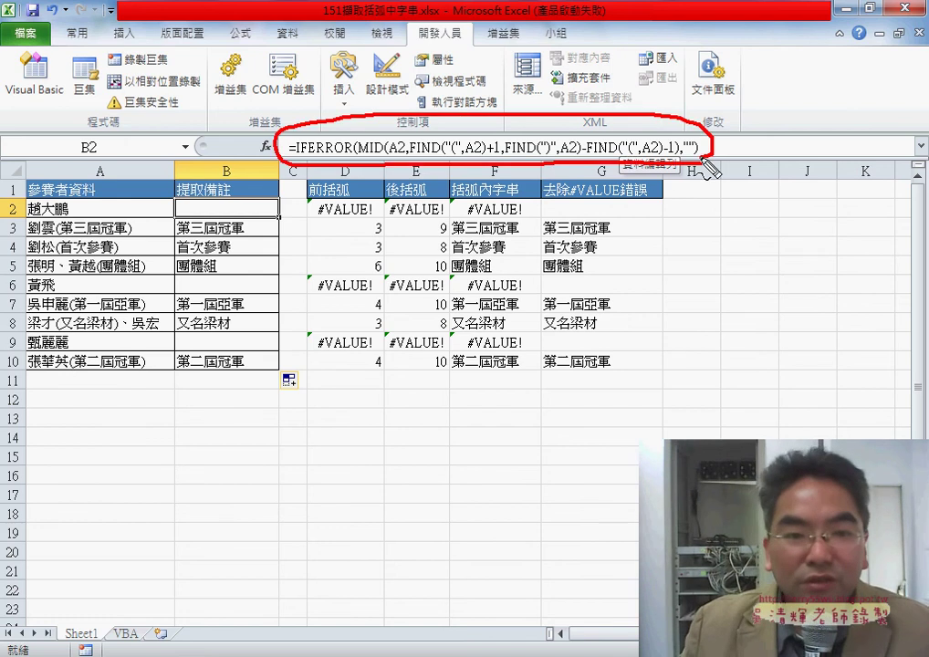
{"action": "left_click_drag", "start_coordinate": [209, 195], "coordinate": [268, 143]}
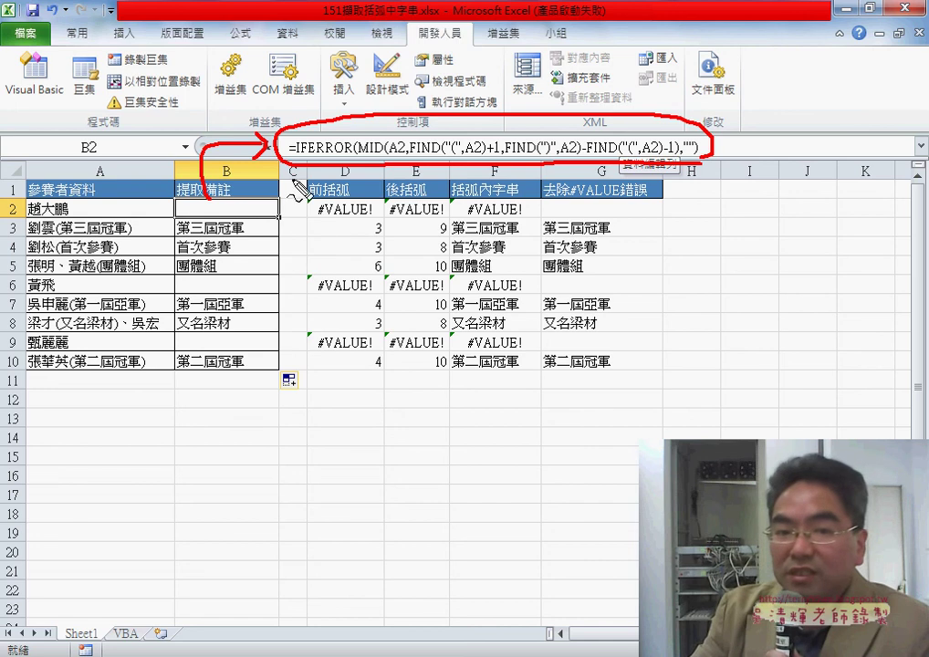
{"action": "left_click_drag", "start_coordinate": [298, 188], "coordinate": [310, 368]}
{"action": "left_click_drag", "start_coordinate": [311, 183], "coordinate": [315, 384]}
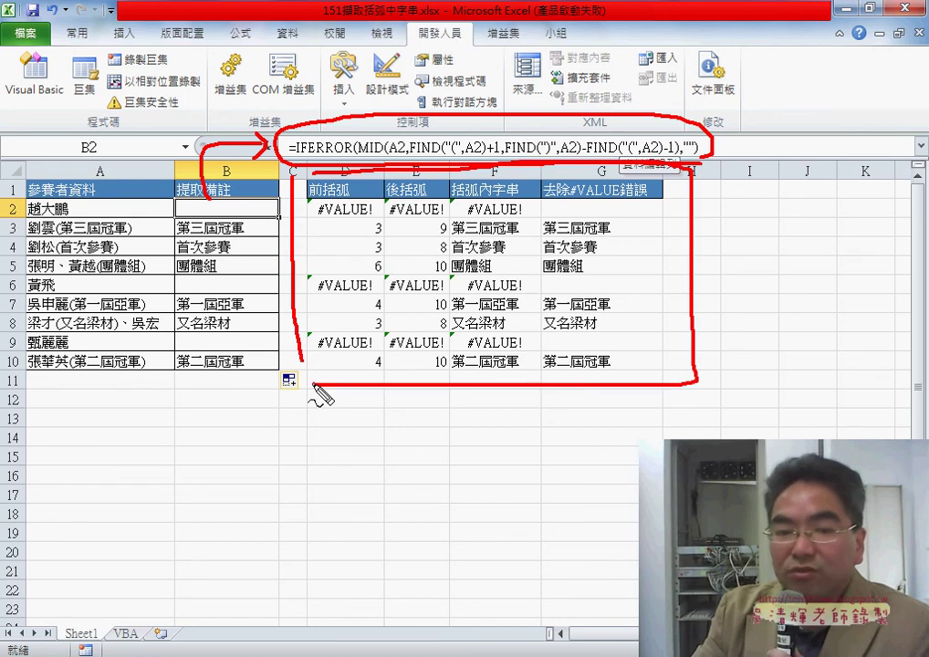
{"action": "left_click_drag", "start_coordinate": [395, 393], "coordinate": [226, 383]}
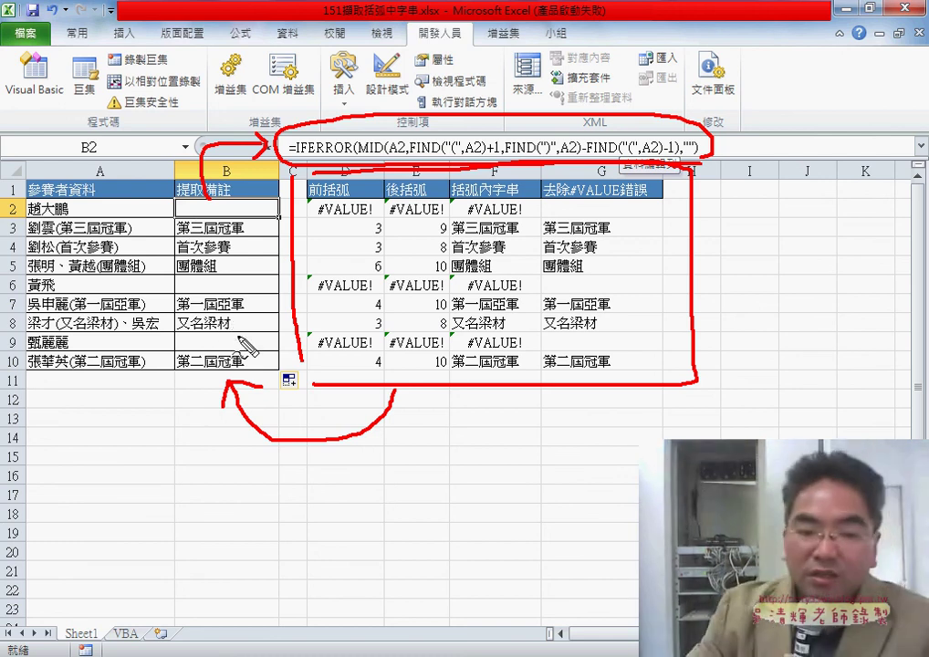
{"action": "key", "text": "Escape"}
Step: On the VBA sheet, try the clear and extract buttons, leaving column B's notes cleared
{"action": "left_click", "coordinate": [134, 637]}
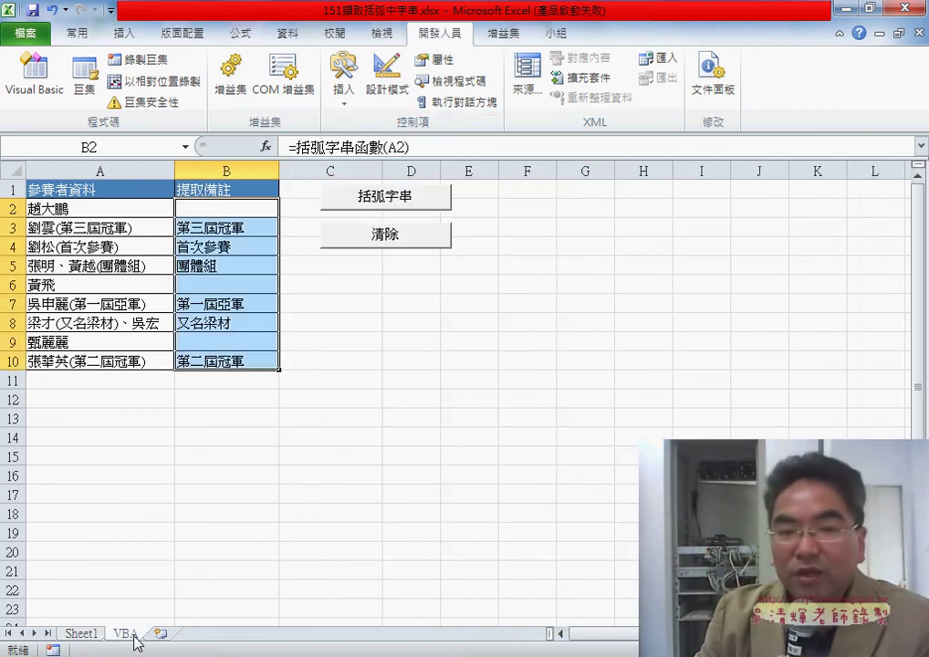
{"action": "left_click", "coordinate": [392, 245]}
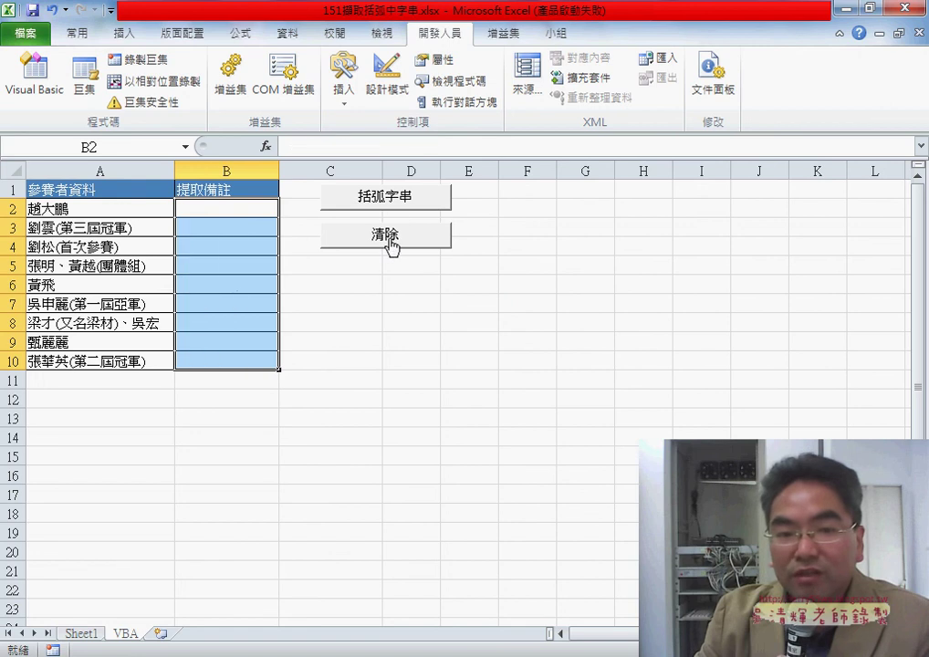
{"action": "left_click", "coordinate": [394, 205]}
{"action": "left_click", "coordinate": [391, 235]}
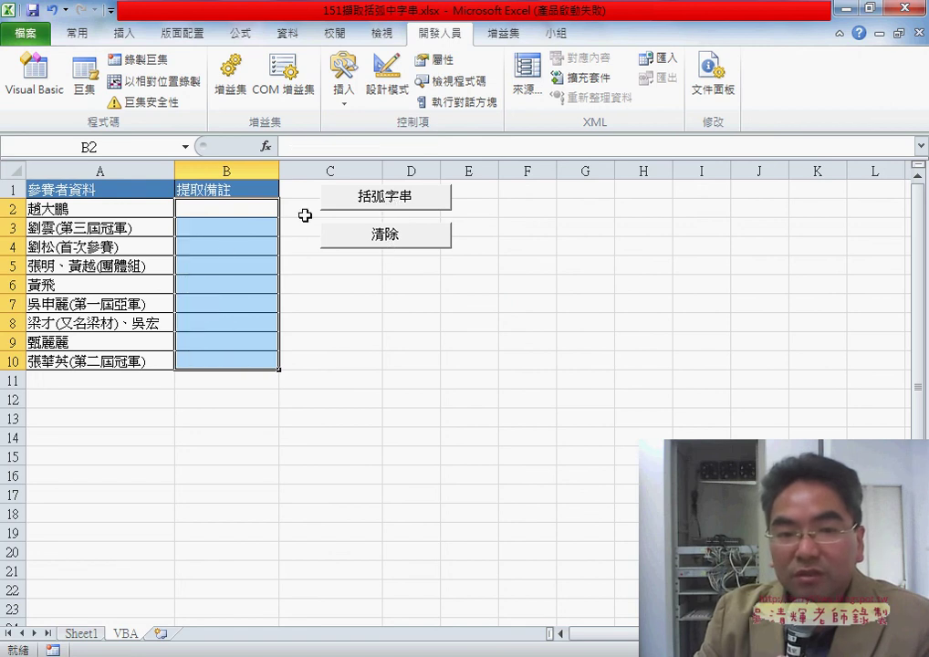
Step: Enter =括弧字串函數(A2) in B2, fill it to B10, then go to the Google Drive tab
{"action": "left_click", "coordinate": [226, 208]}
{"action": "left_click", "coordinate": [266, 146]}
{"action": "left_click", "coordinate": [535, 309]}
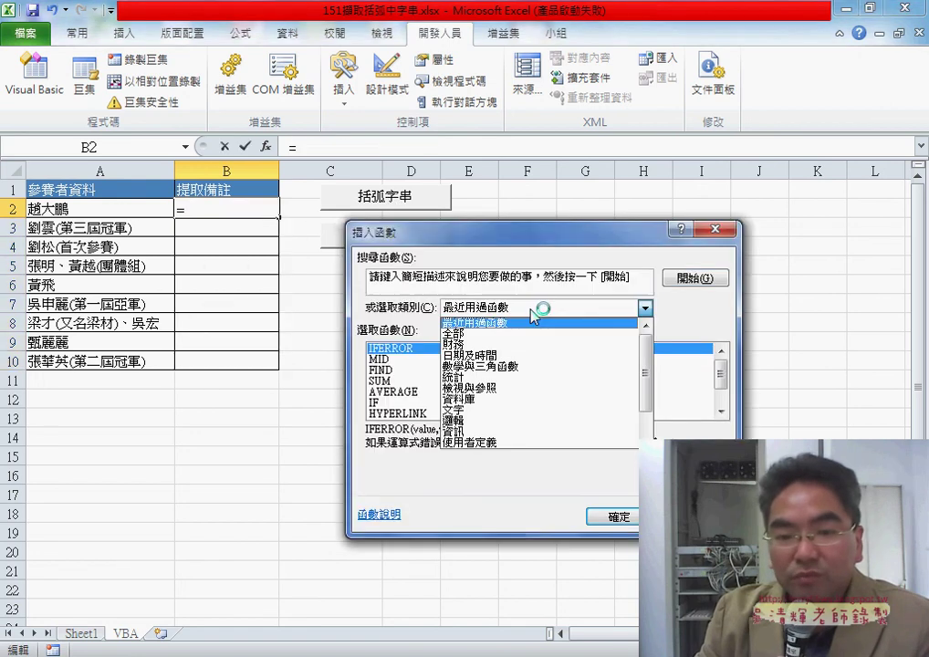
{"action": "left_click", "coordinate": [531, 451]}
{"action": "double_click", "coordinate": [424, 350]}
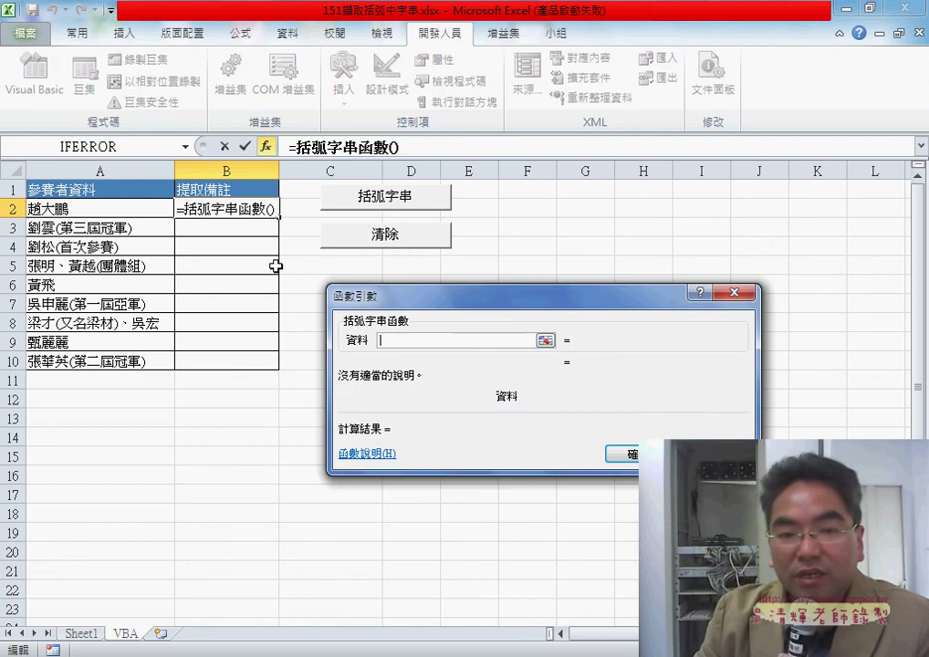
{"action": "left_click", "coordinate": [90, 211]}
{"action": "left_click", "coordinate": [620, 462]}
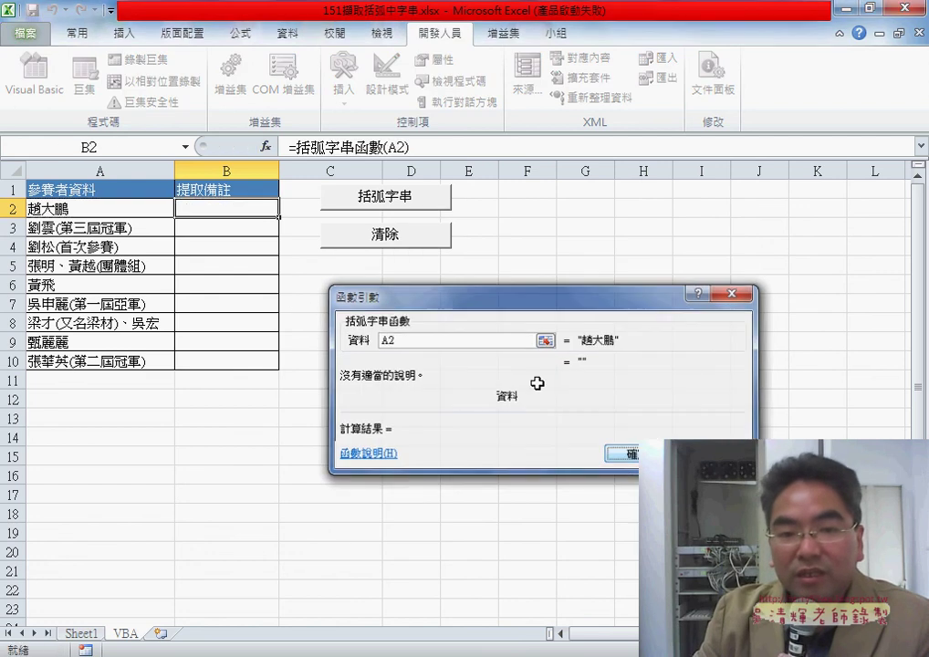
{"action": "left_click_drag", "start_coordinate": [277, 217], "coordinate": [268, 369]}
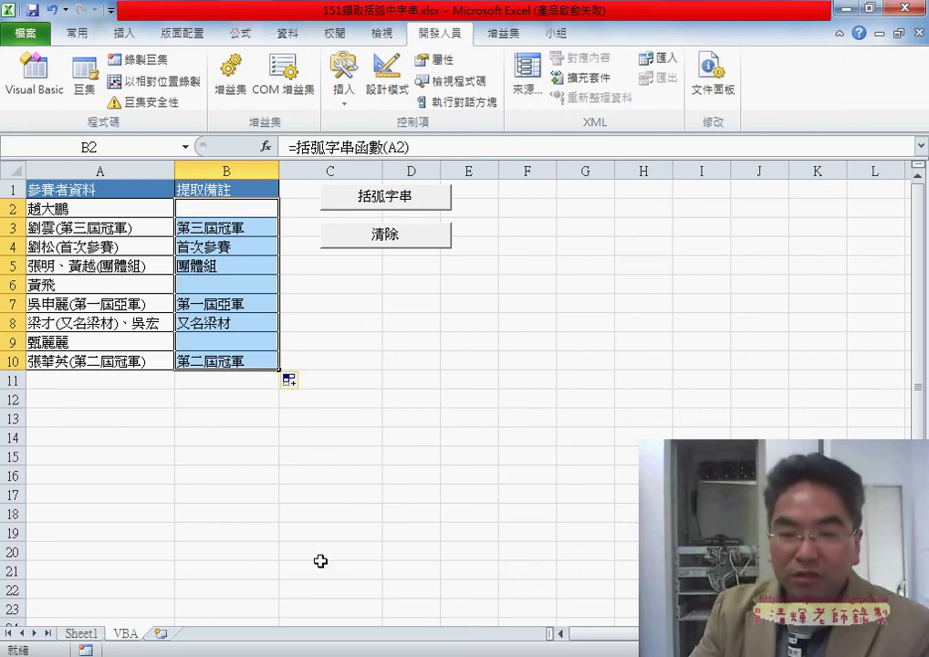
{"action": "key", "text": "alt+Tab"}
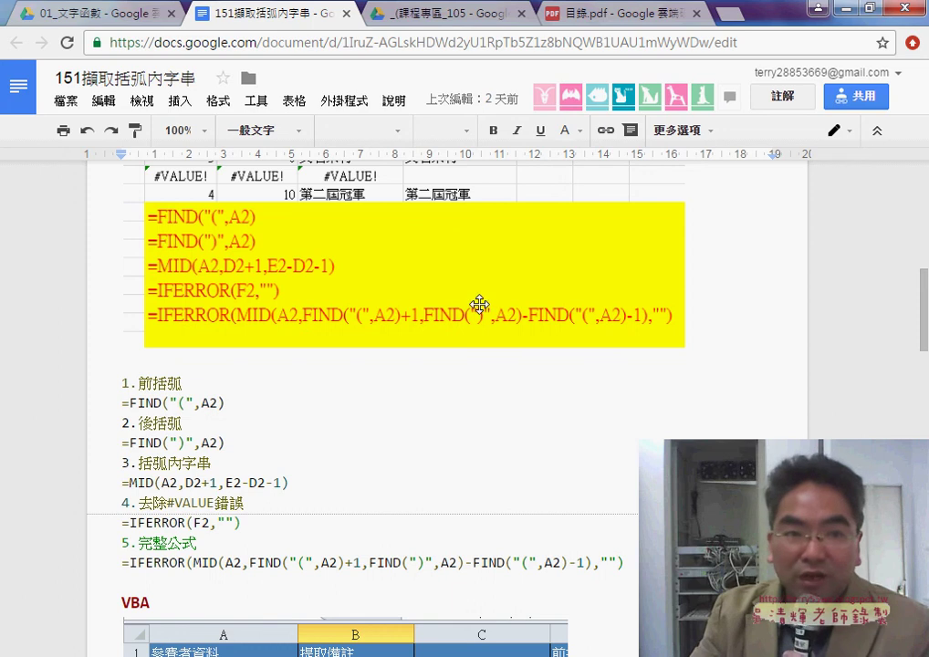
{"action": "left_click", "coordinate": [75, 23]}
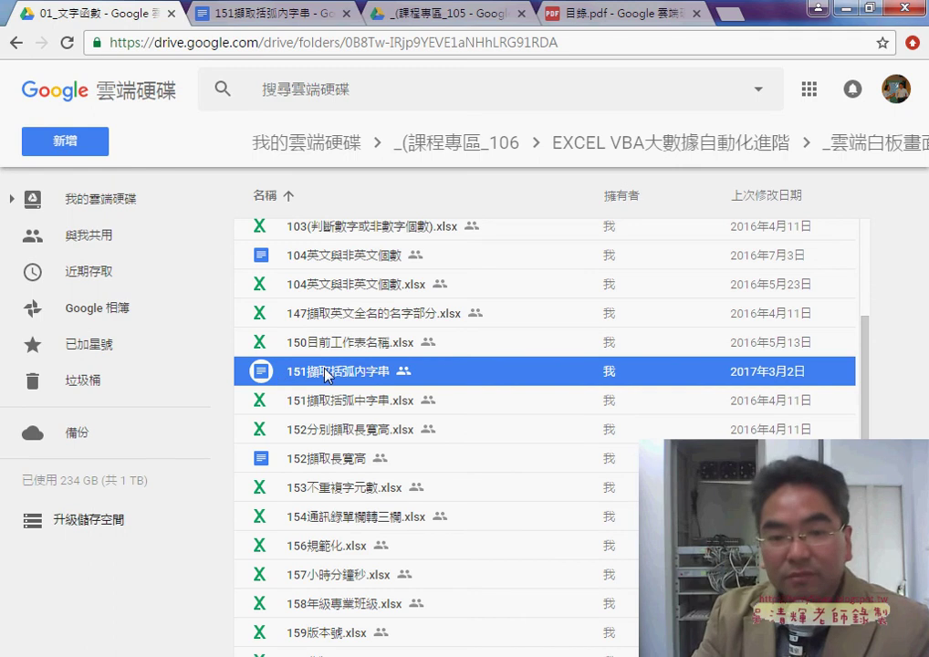
Step: Open the 151擷取括弧內字串 Google Doc from the Drive file list
{"action": "double_click", "coordinate": [430, 374]}
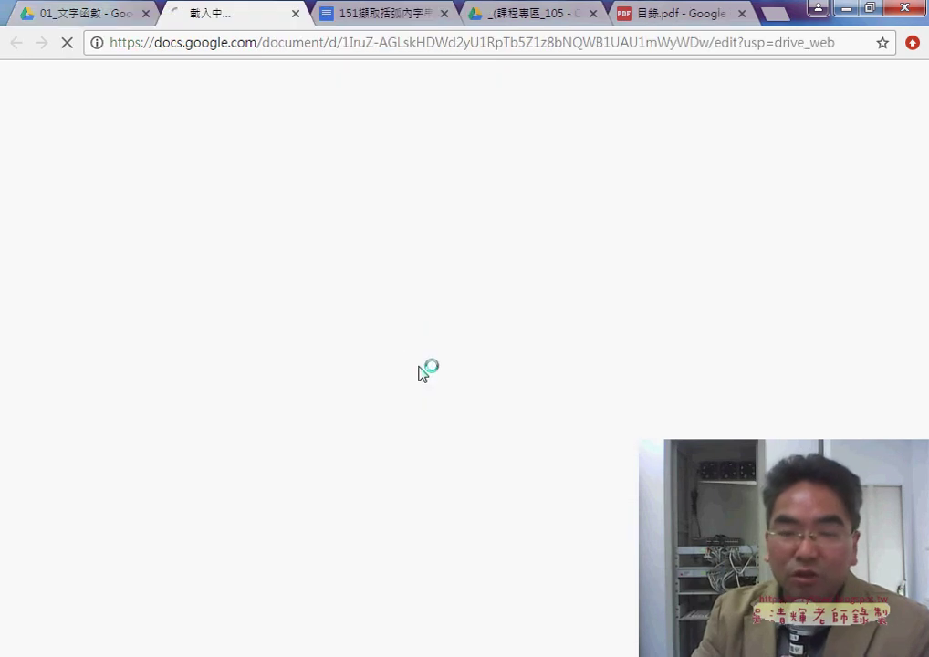